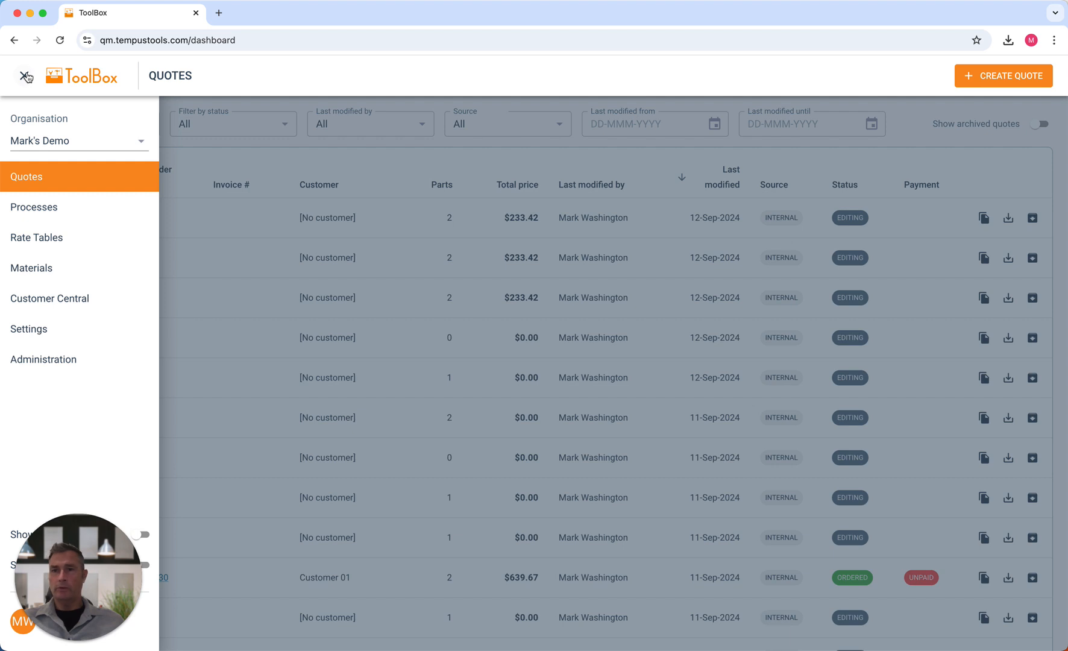
# - Show Processes down to the Secondary processes section, where Folding has a 120.00 base hourly rate
pyautogui.click(39, 209)
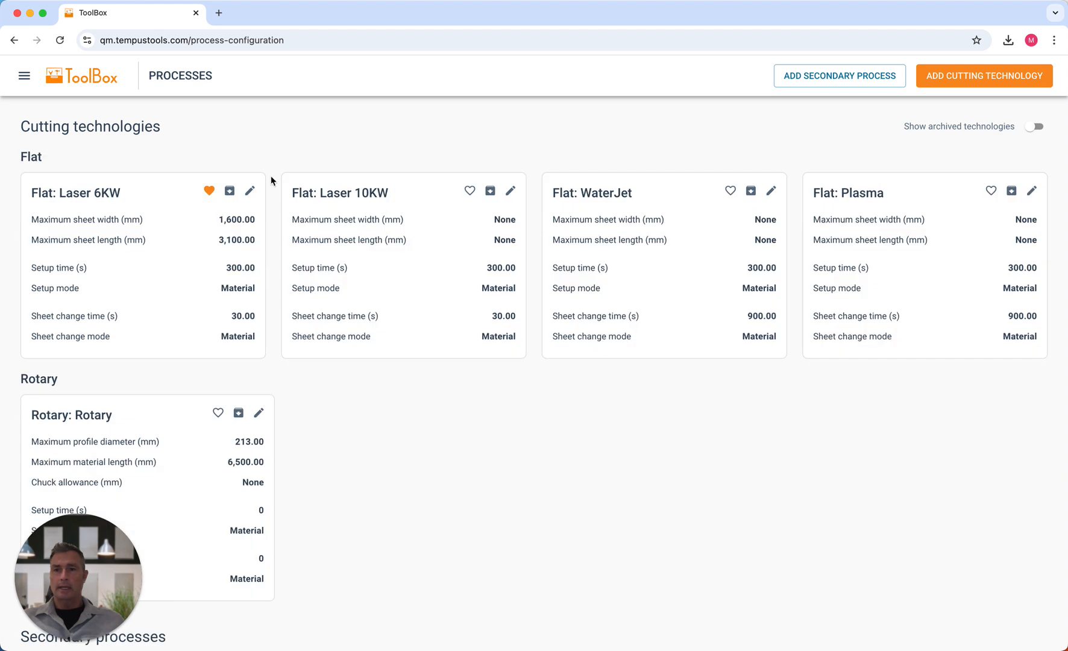
pyautogui.scroll(-4, 208, 300)
pyautogui.scroll(3, 207, 300)
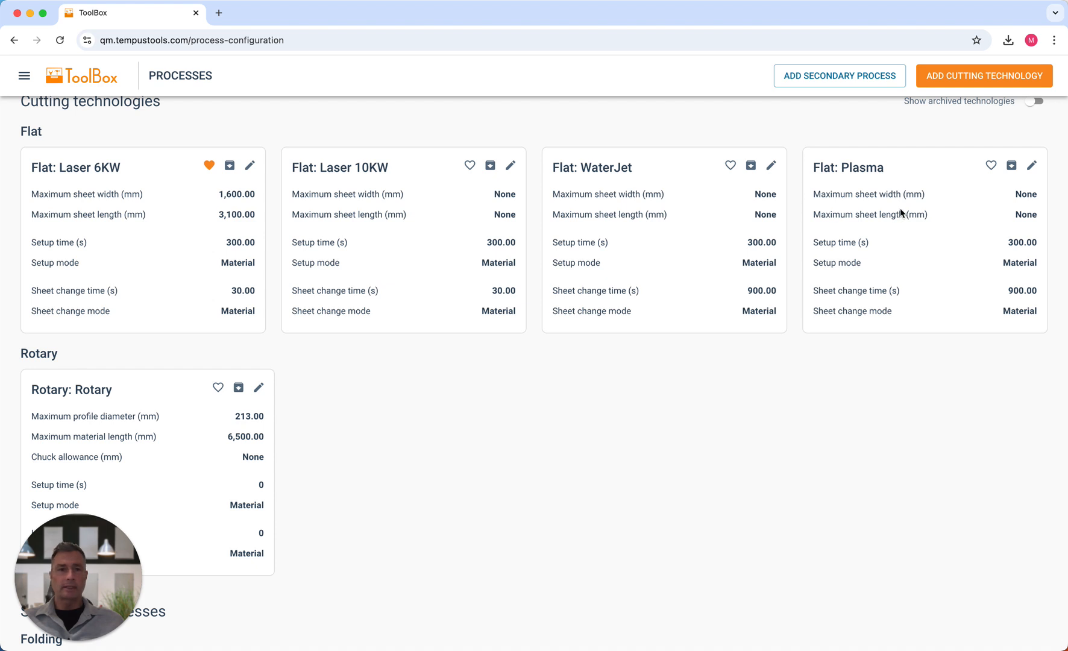
pyautogui.scroll(-4, 503, 383)
pyautogui.scroll(-7, 505, 382)
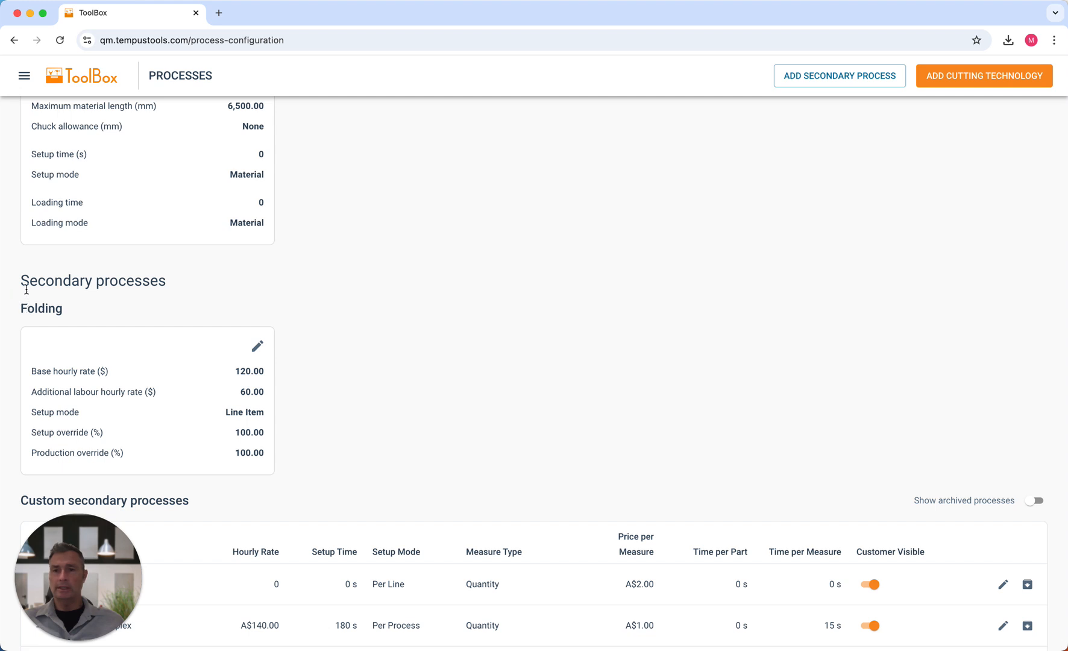
pyautogui.moveTo(19, 283); pyautogui.dragTo(200, 286)
pyautogui.moveTo(21, 308); pyautogui.dragTo(68, 310)
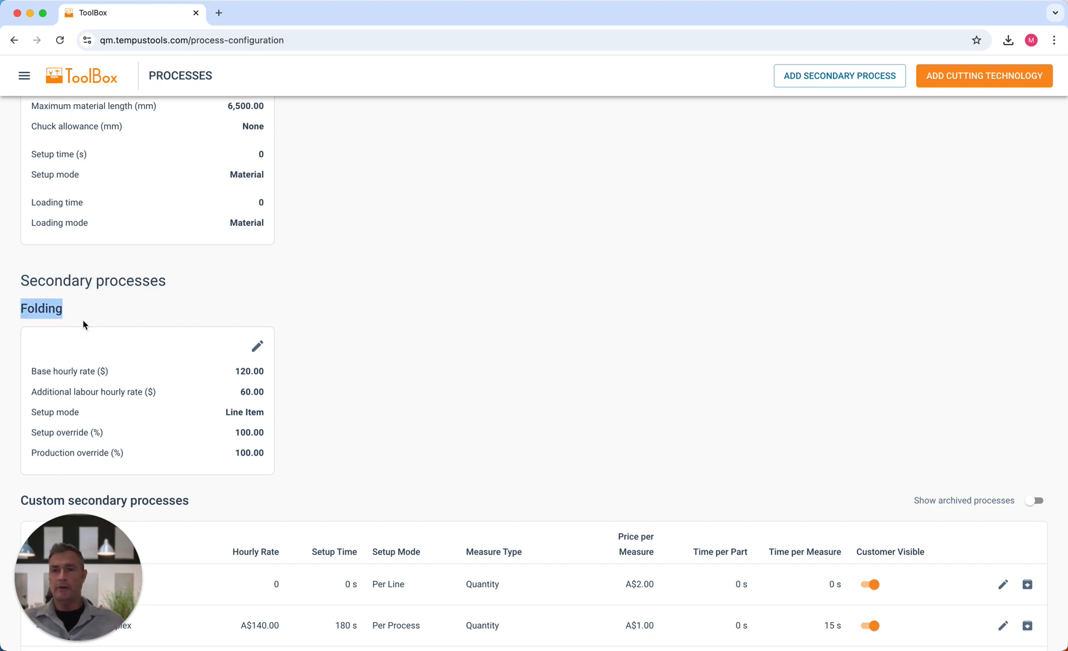
# - Open the Edit folding settings drawer and review its 120 base and 60 labour hourly rates
pyautogui.click(258, 348)
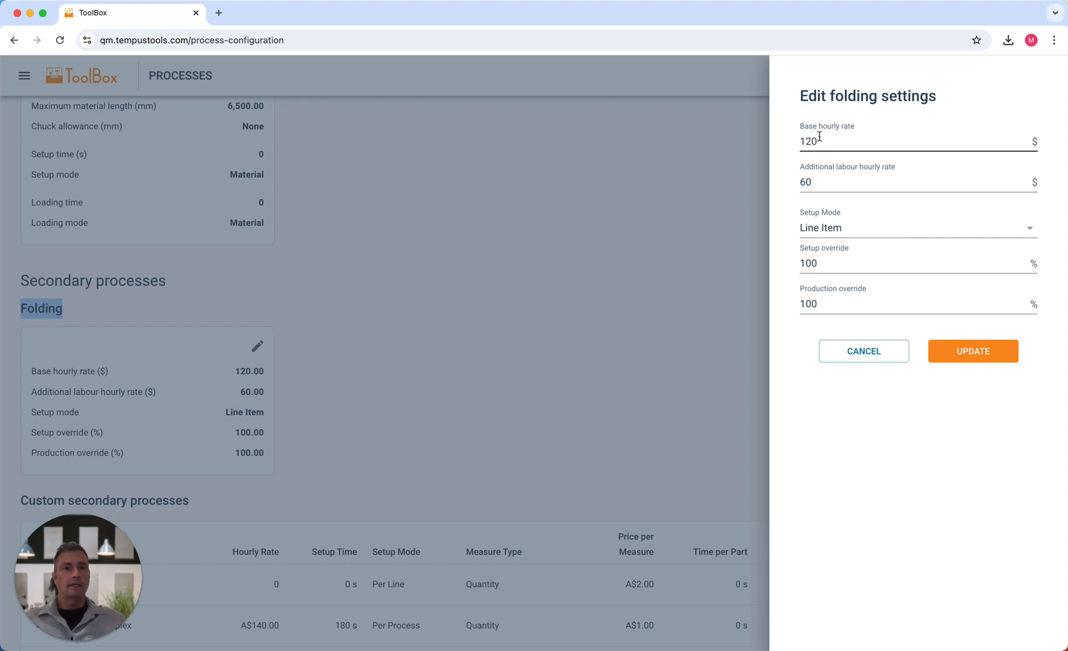
pyautogui.moveTo(802, 127); pyautogui.dragTo(883, 125)
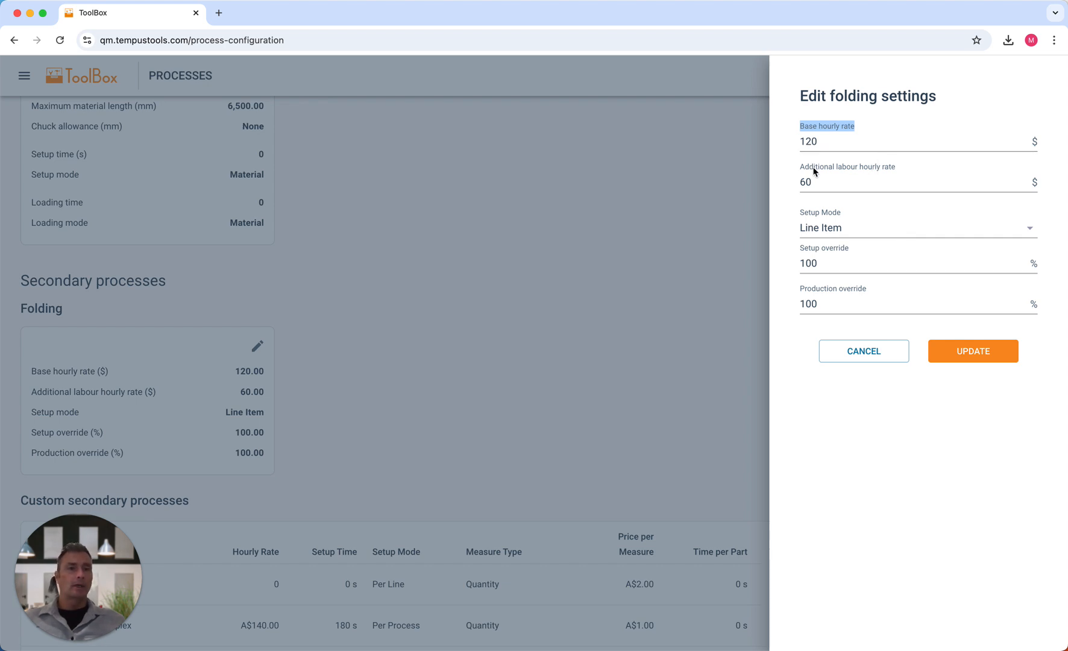
pyautogui.moveTo(799, 166); pyautogui.dragTo(908, 170)
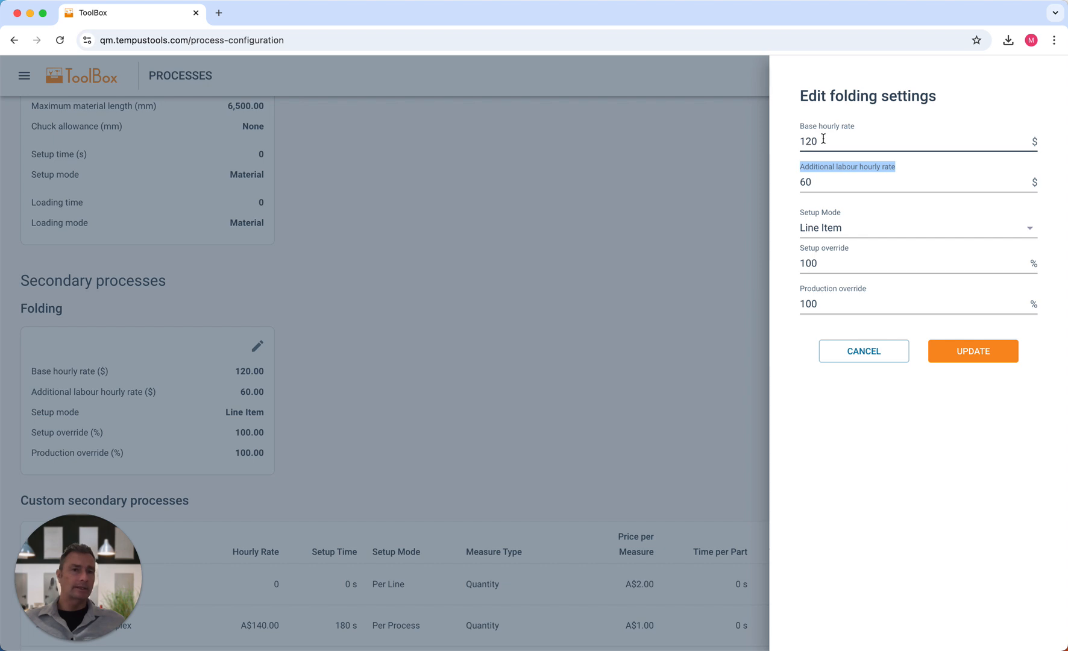
pyautogui.click(837, 180)
pyautogui.moveTo(852, 181); pyautogui.dragTo(793, 186)
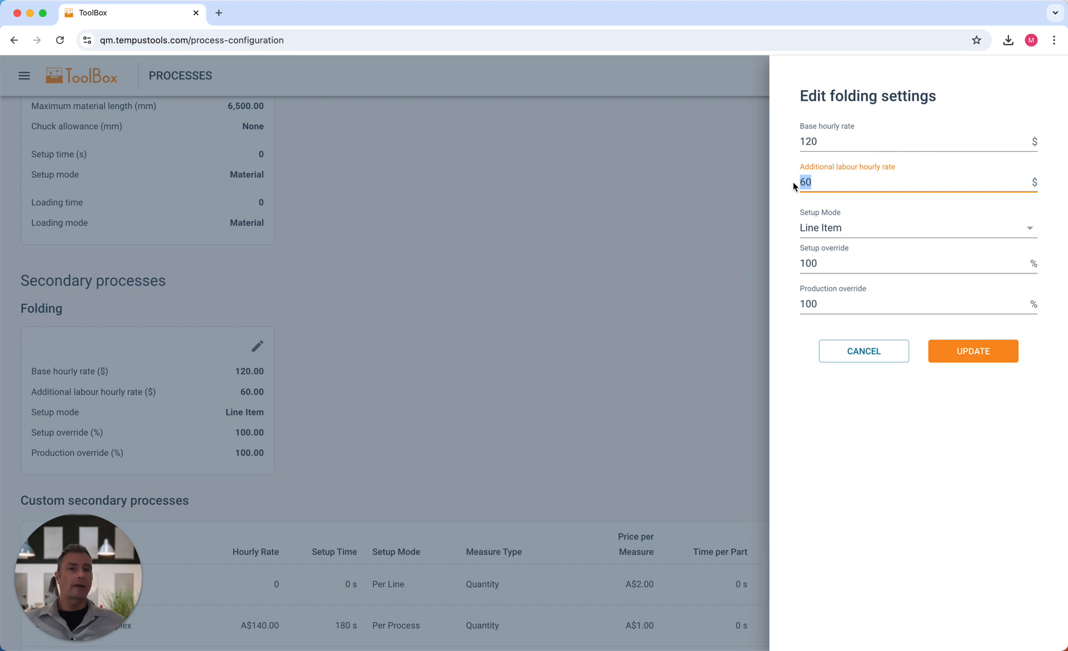
# - Switch the folding Setup Mode from Line Item to Material
pyautogui.click(839, 234)
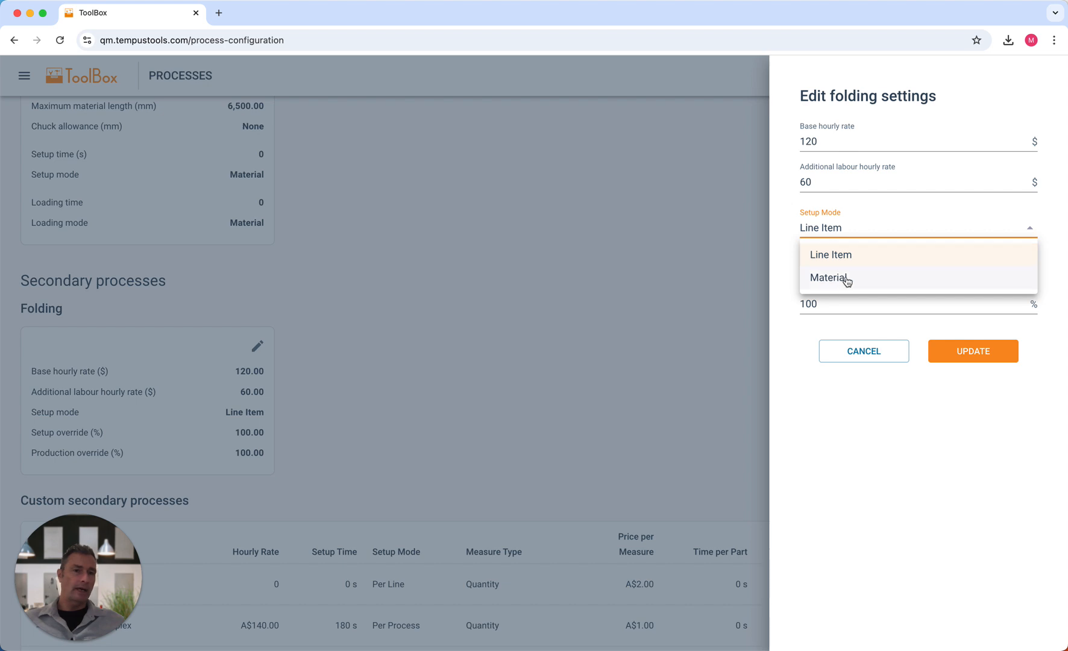
pyautogui.click(835, 256)
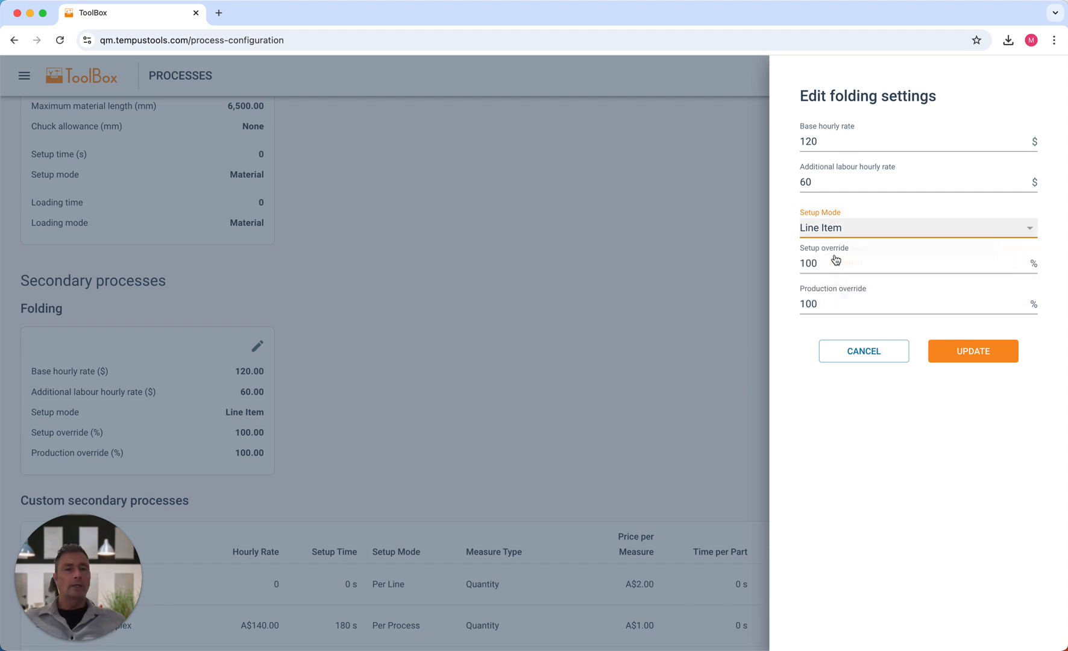
pyautogui.click(852, 227)
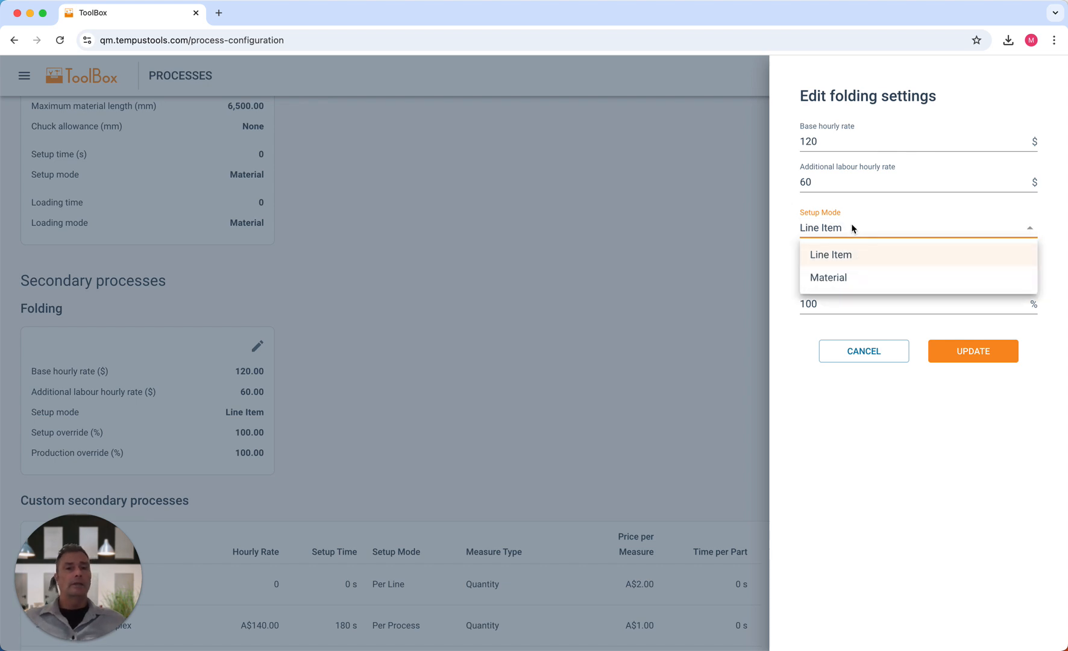
pyautogui.click(847, 275)
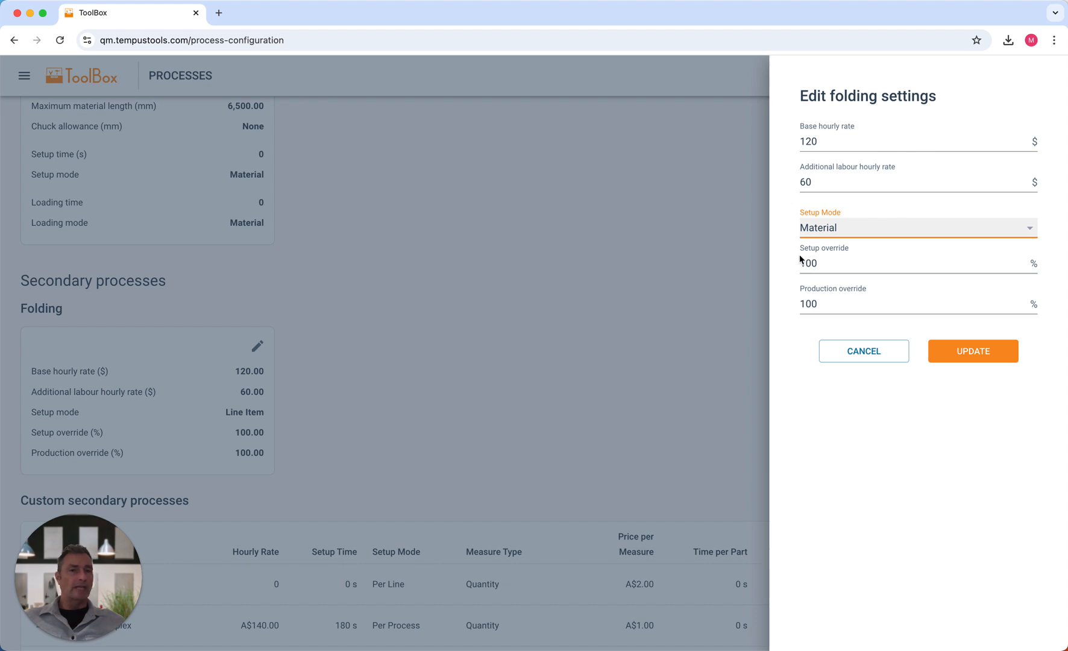
pyautogui.click(800, 246)
pyautogui.moveTo(800, 249); pyautogui.dragTo(861, 248)
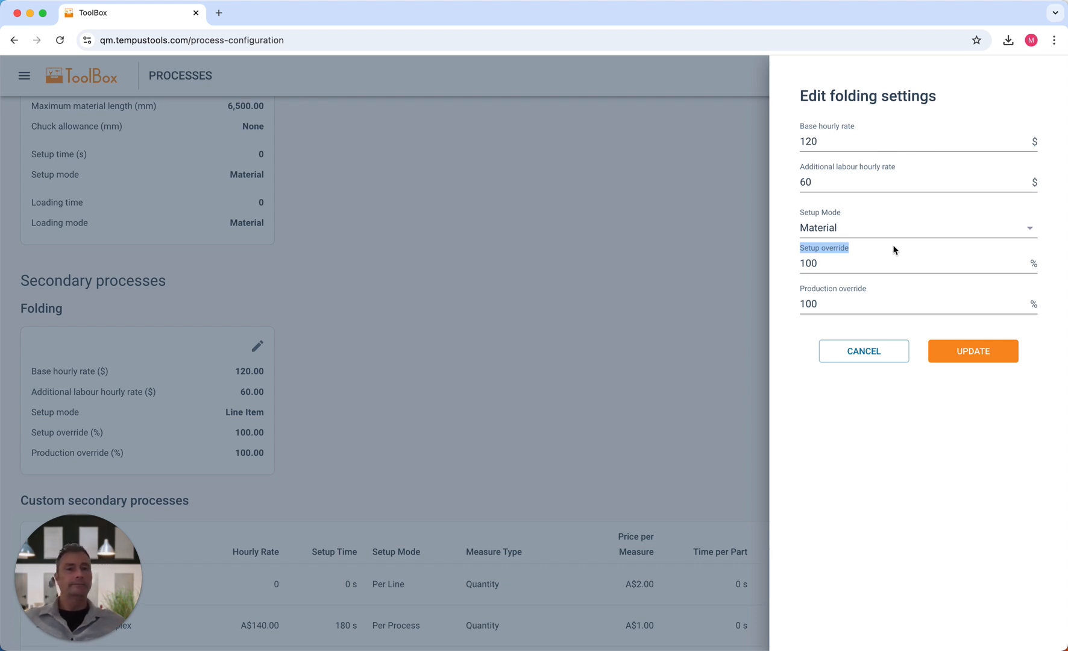
pyautogui.click(837, 265)
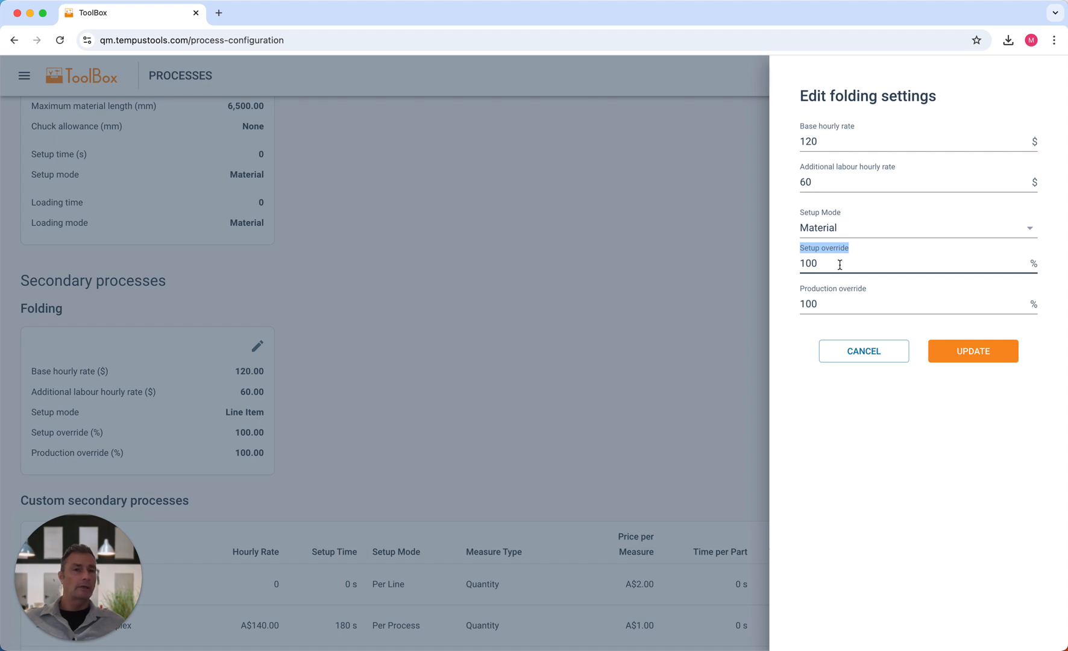
pyautogui.moveTo(826, 303); pyautogui.dragTo(794, 305)
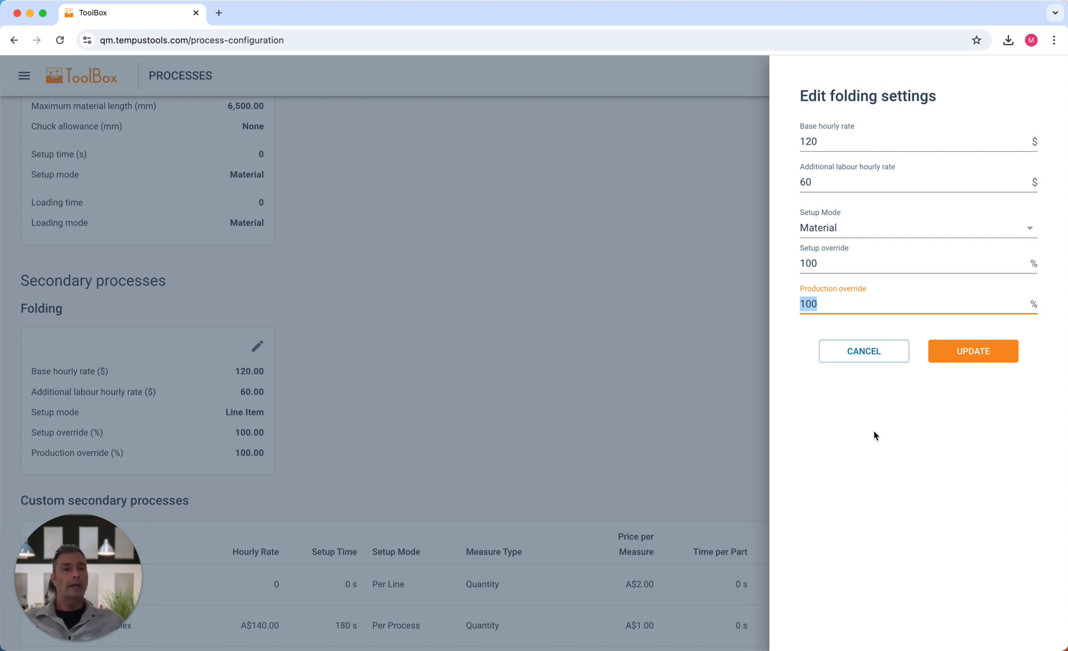
pyautogui.moveTo(802, 171); pyautogui.dragTo(908, 176)
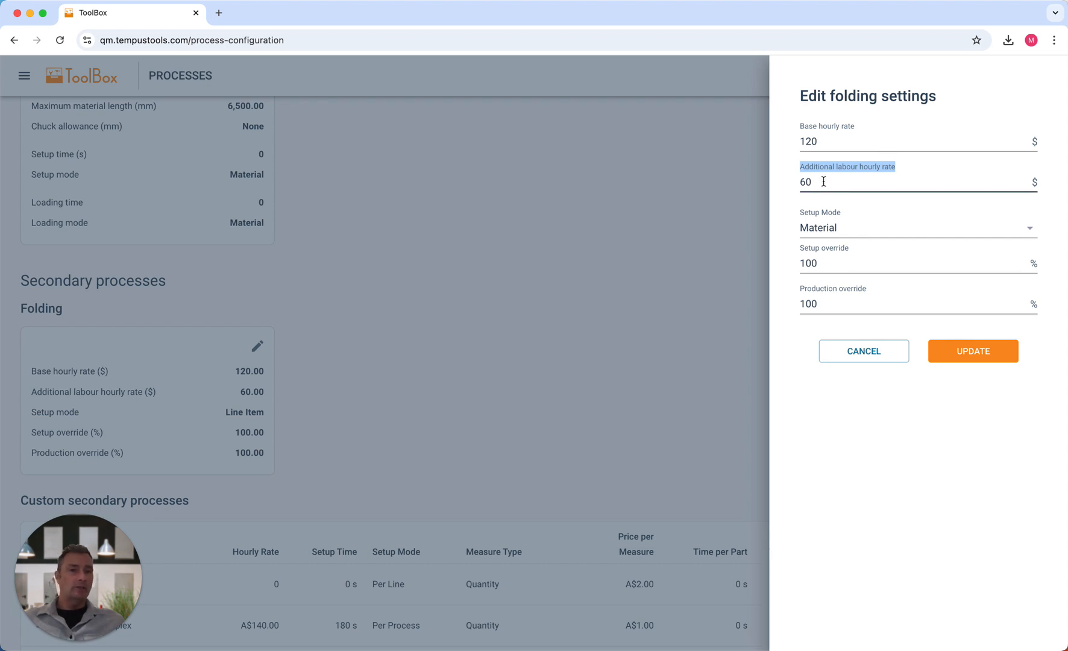
# - Put the folding Setup Mode back to Line Item and save the settings with UPDATE
pyautogui.moveTo(816, 182); pyautogui.dragTo(799, 187)
pyautogui.click(832, 235)
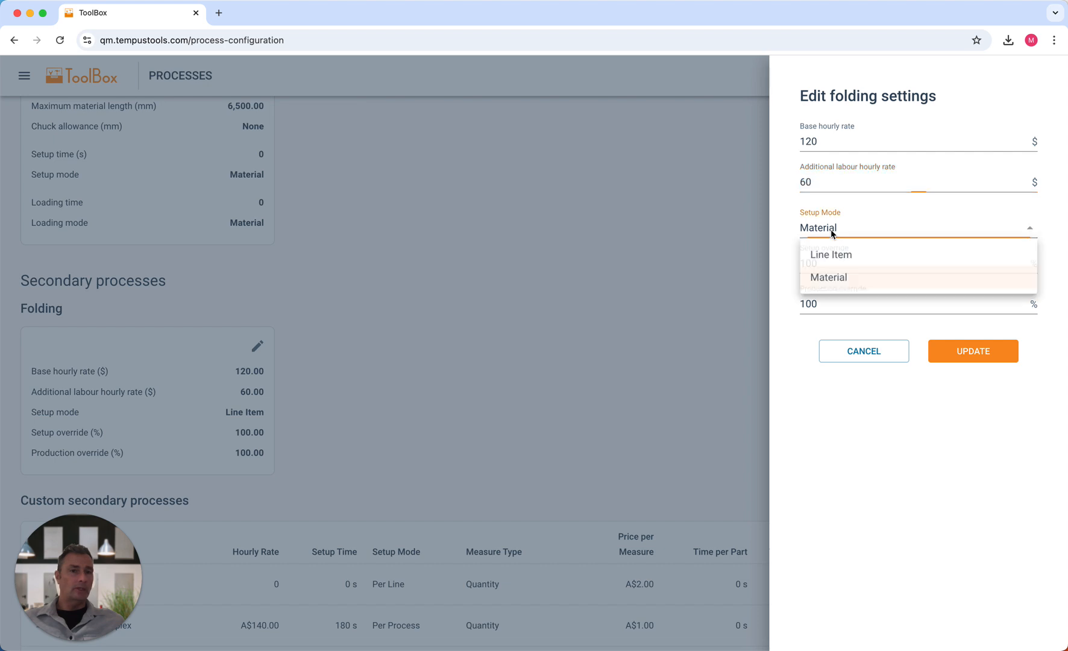
pyautogui.click(836, 254)
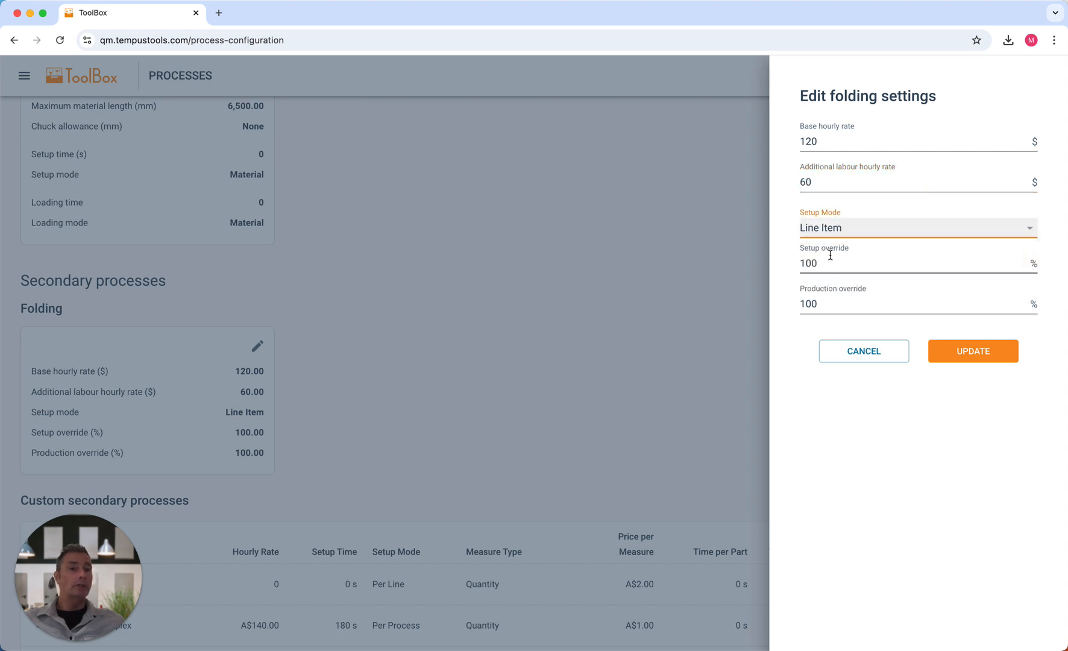
pyautogui.click(976, 354)
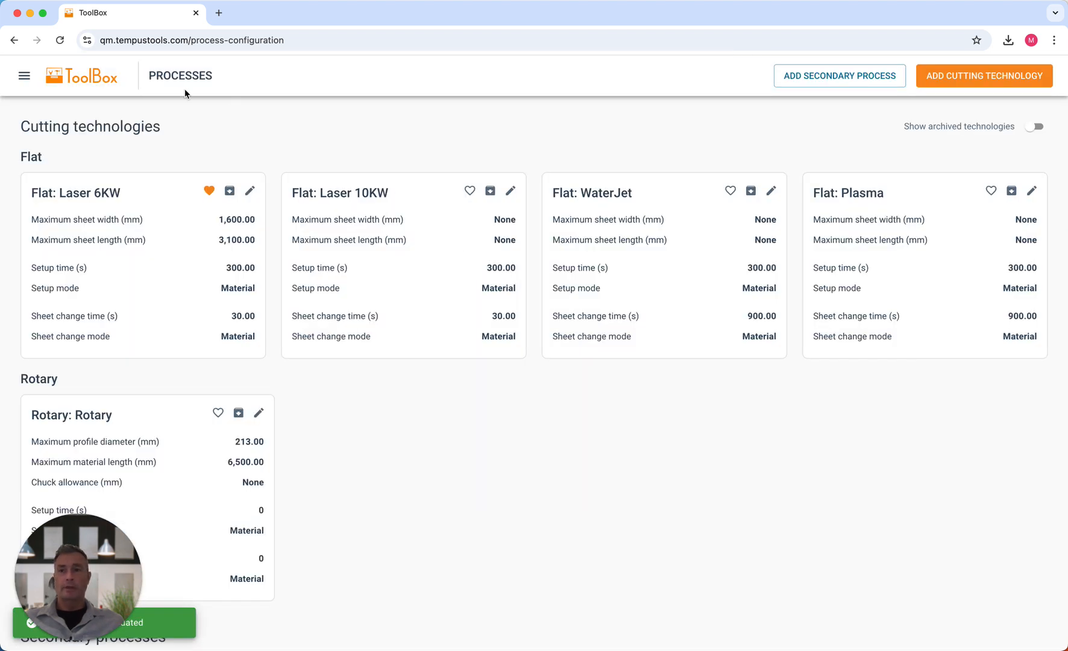
# - Create new quote Q-2722 beside the Finder downloads window and open its Add 3D Parts screen
pyautogui.click(77, 82)
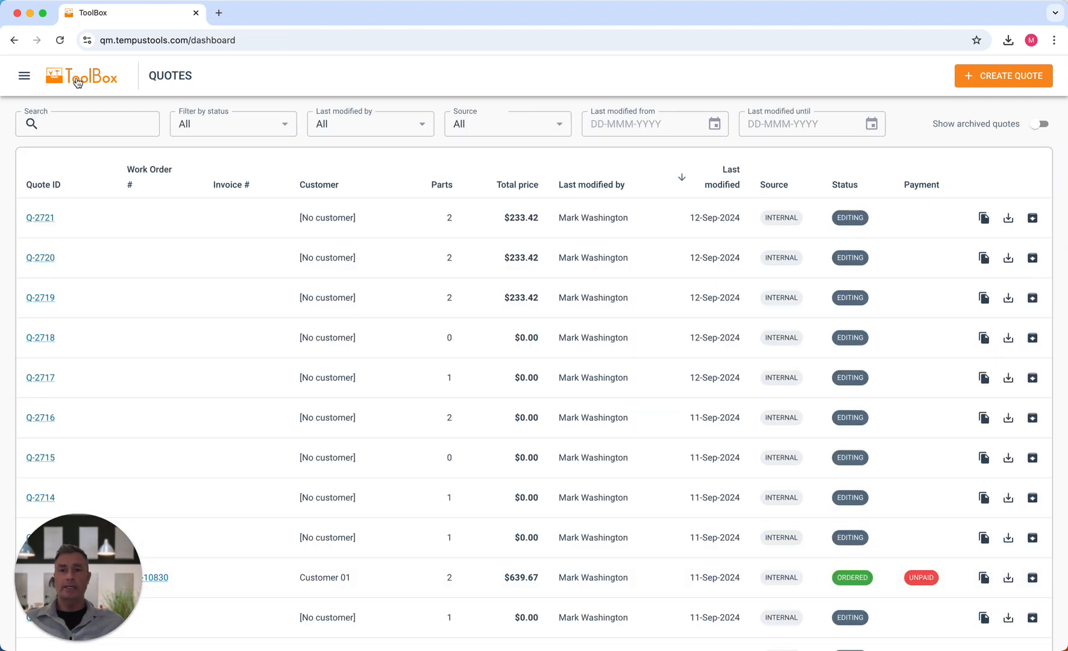
pyautogui.click(1002, 75)
pyautogui.doubleClick(963, 10)
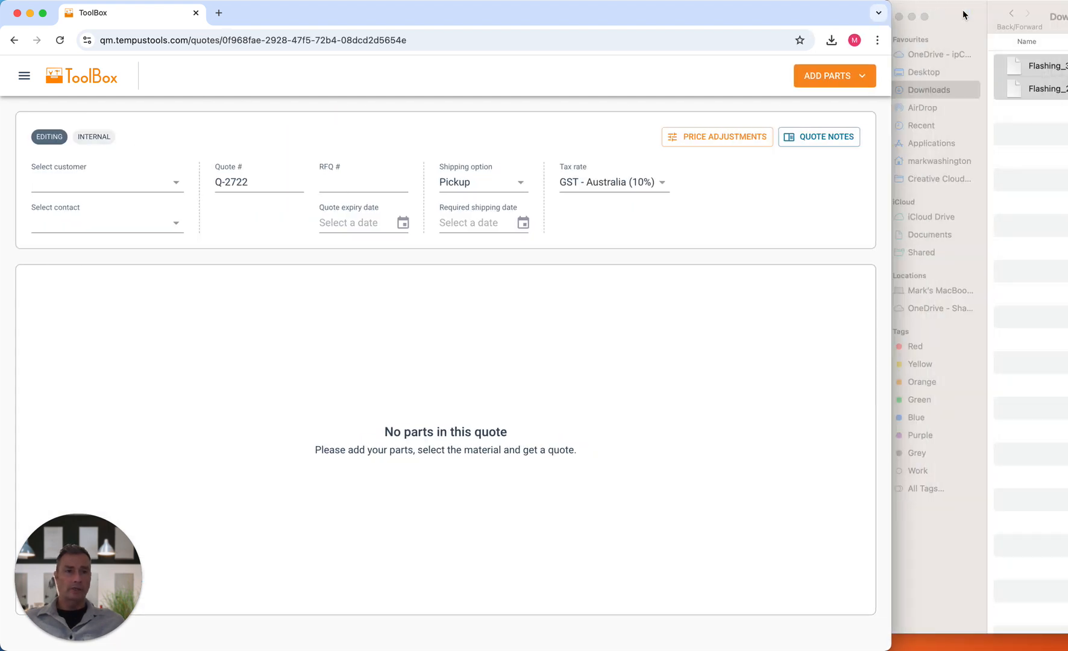
pyautogui.click(1043, 143)
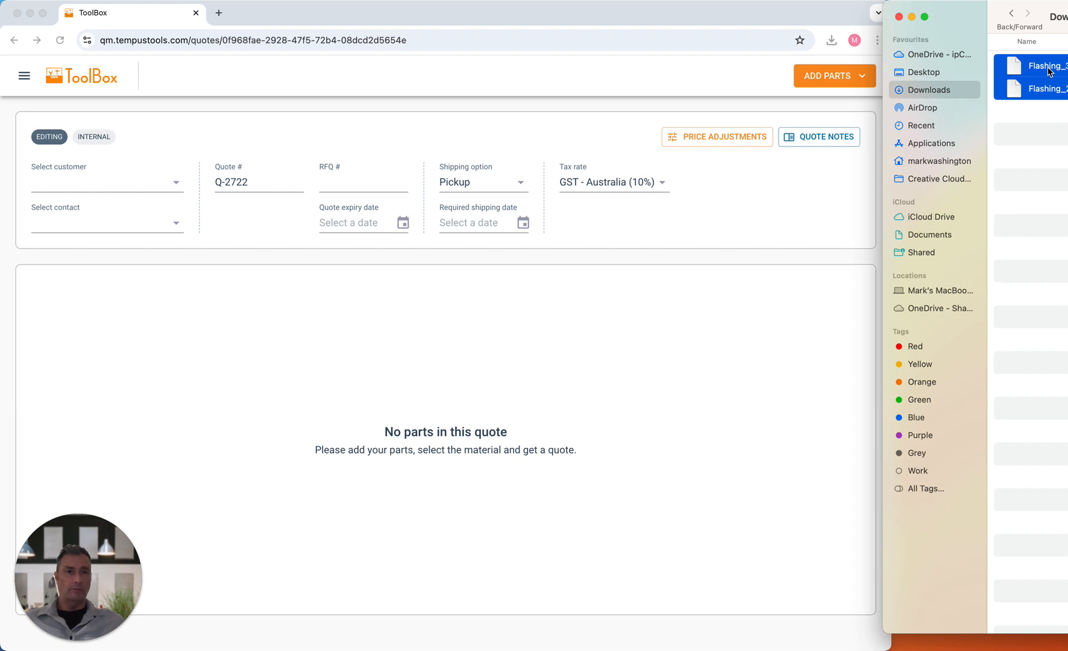
pyautogui.click(862, 72)
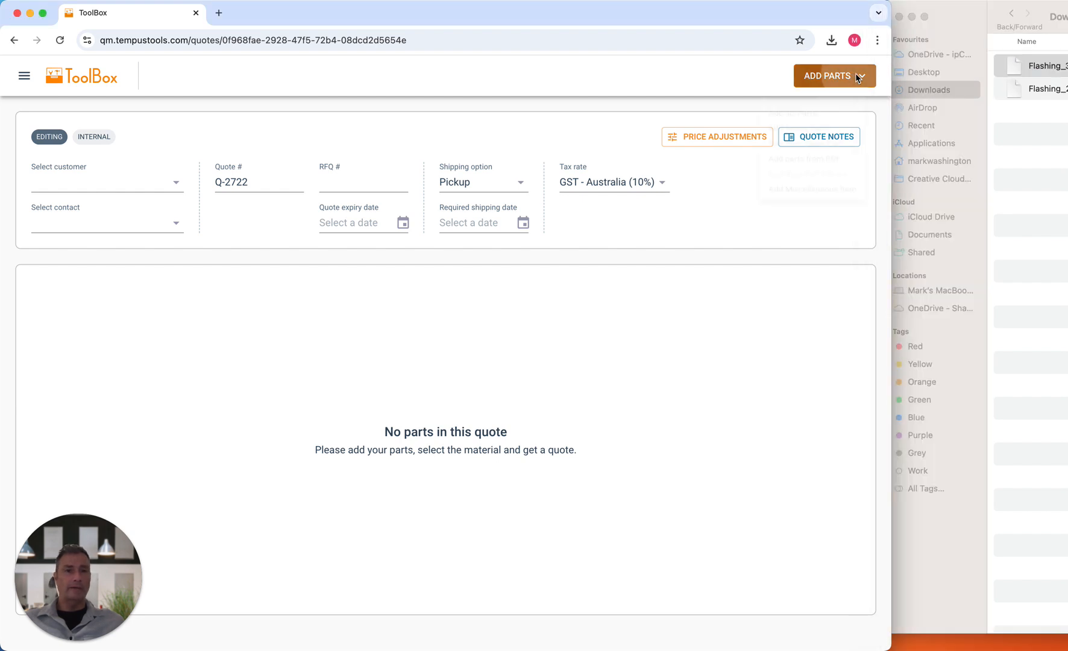
pyautogui.click(855, 74)
pyautogui.click(804, 127)
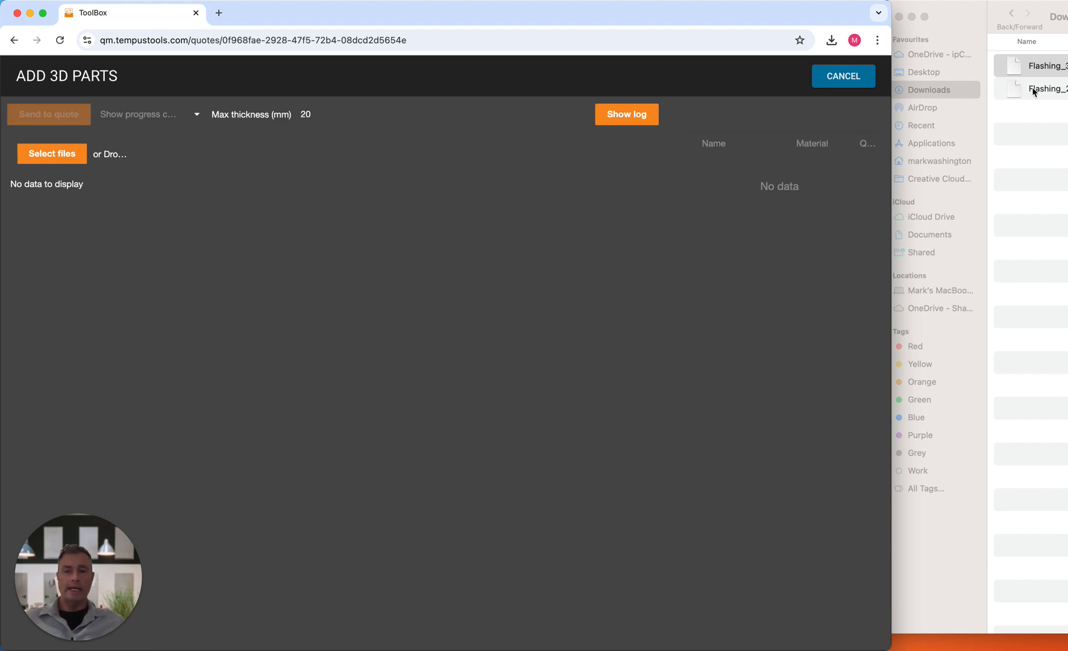
# - Upload both Flashing files from Finder into the quote's 3D parts screen
pyautogui.keyDown('shift'); pyautogui.click(1052, 92); pyautogui.keyUp('shift')
pyautogui.moveTo(1052, 92); pyautogui.dragTo(97, 158)
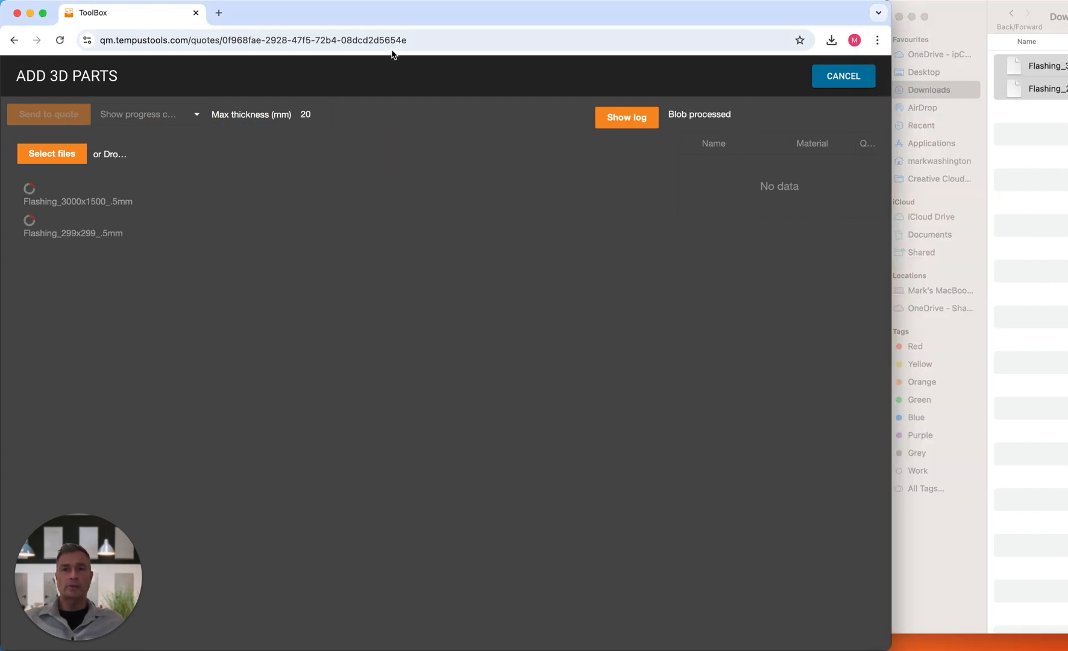
pyautogui.doubleClick(362, 15)
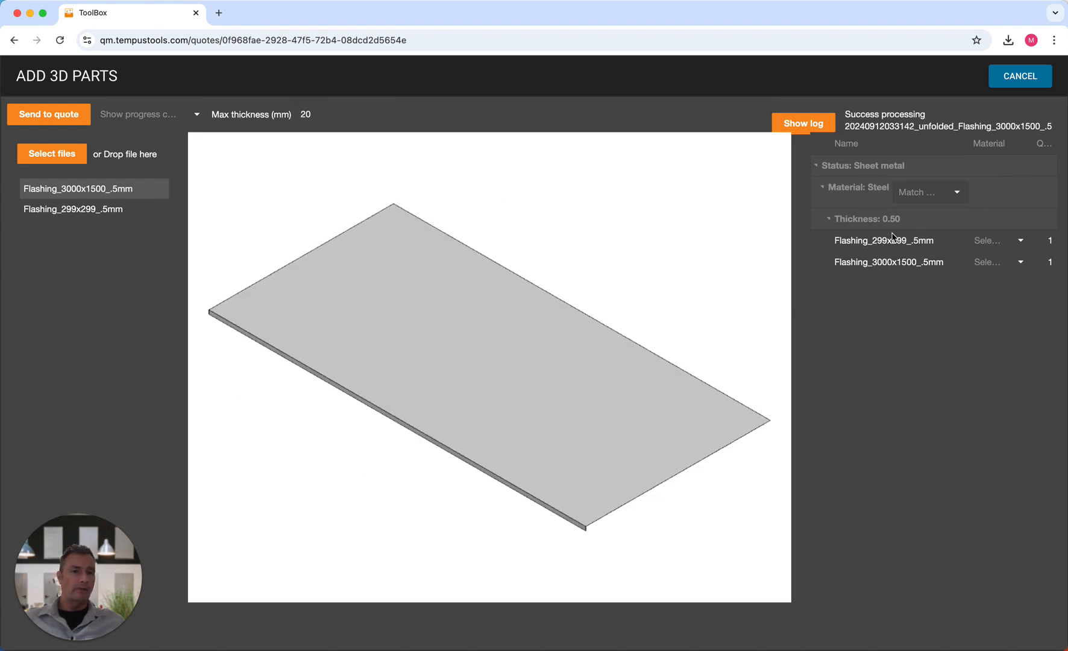
# - Match both flashing parts to Aluminium 5005-H34 and send them to quote Q-2722
pyautogui.click(100, 211)
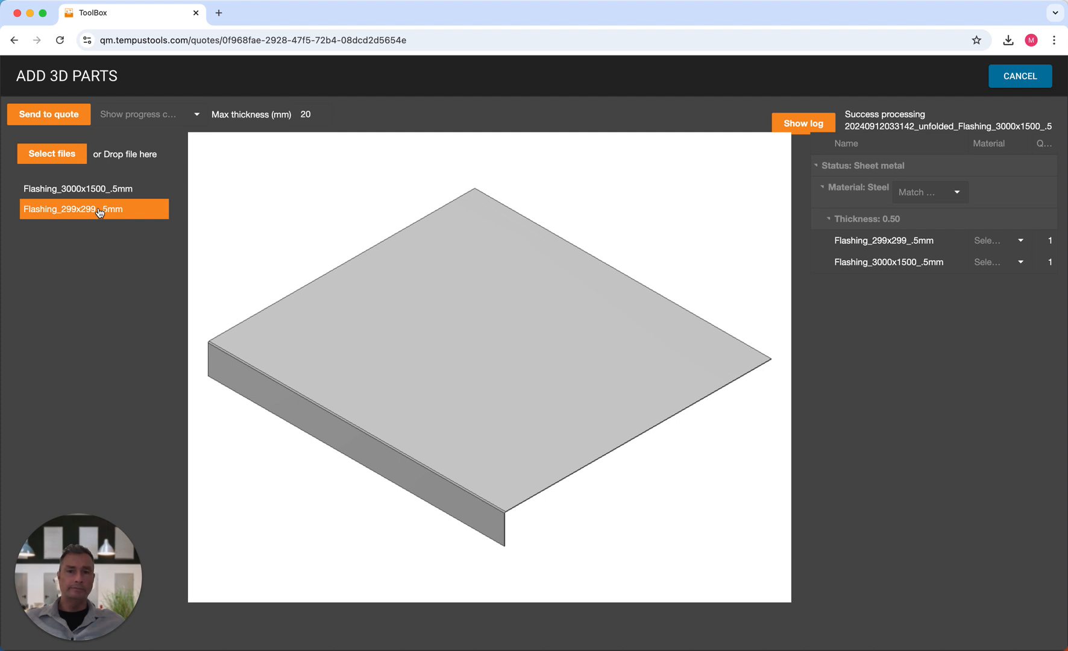
pyautogui.click(956, 192)
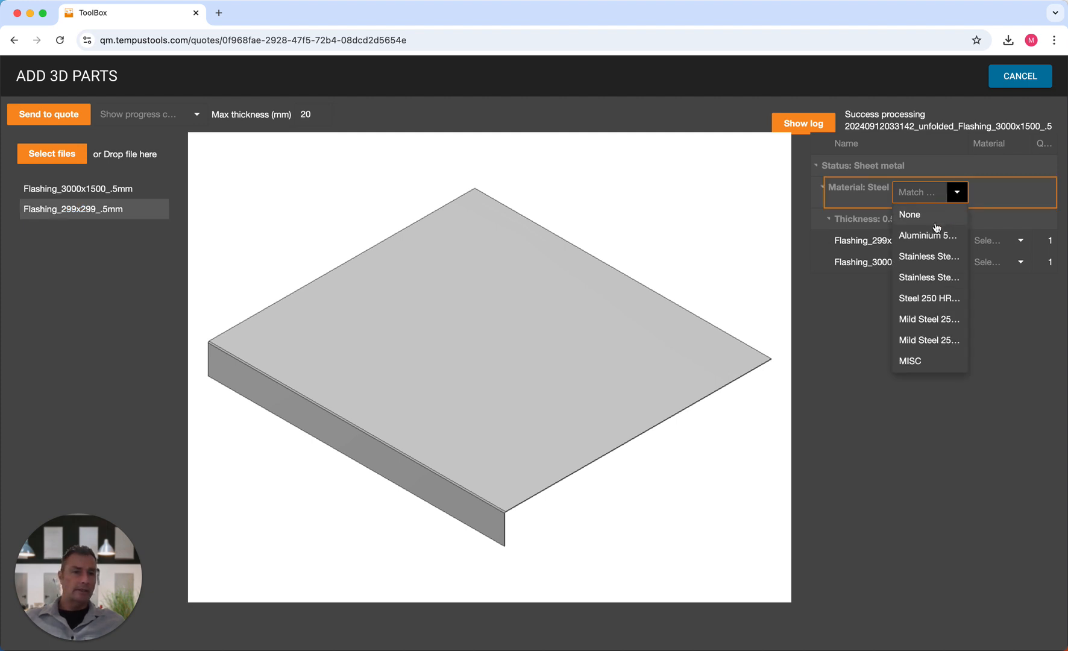
pyautogui.click(926, 235)
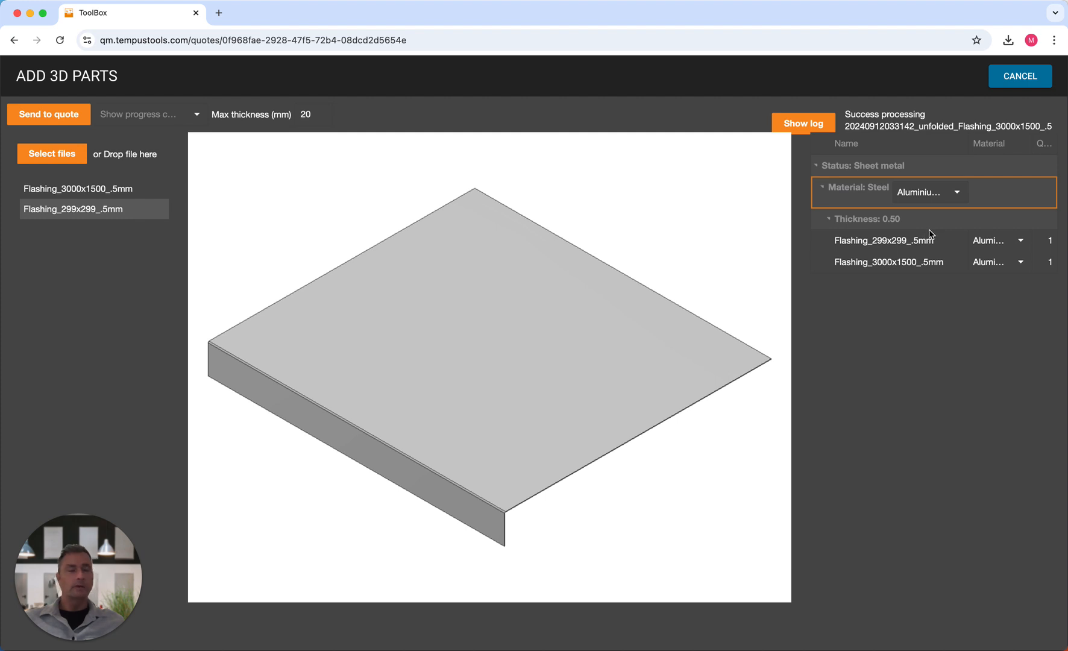
pyautogui.click(51, 118)
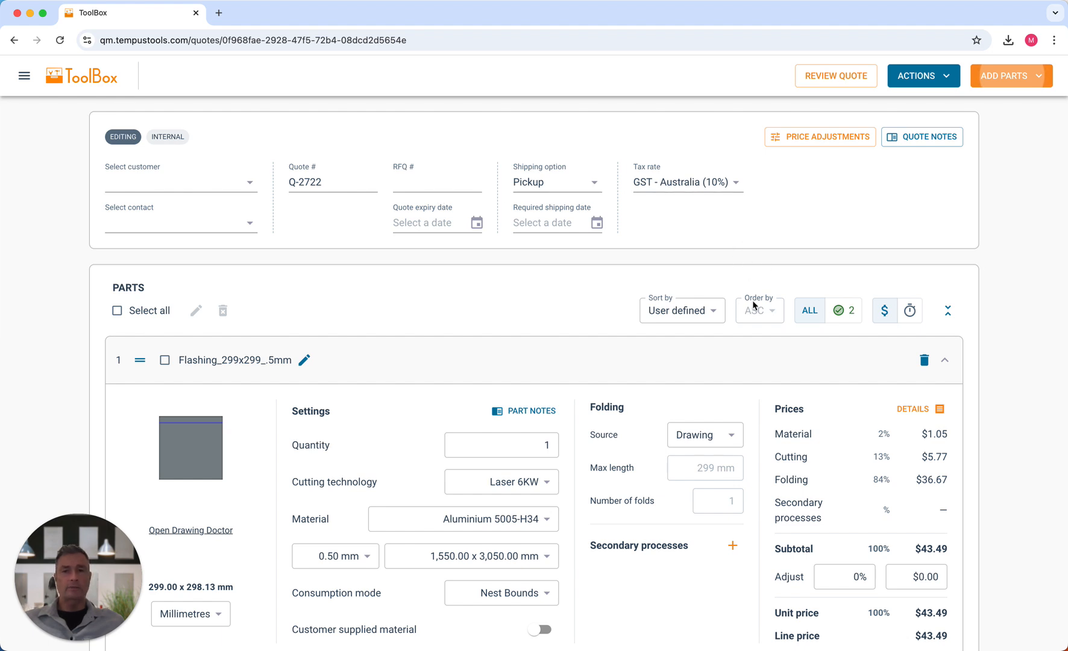
pyautogui.scroll(-2, 436, 315)
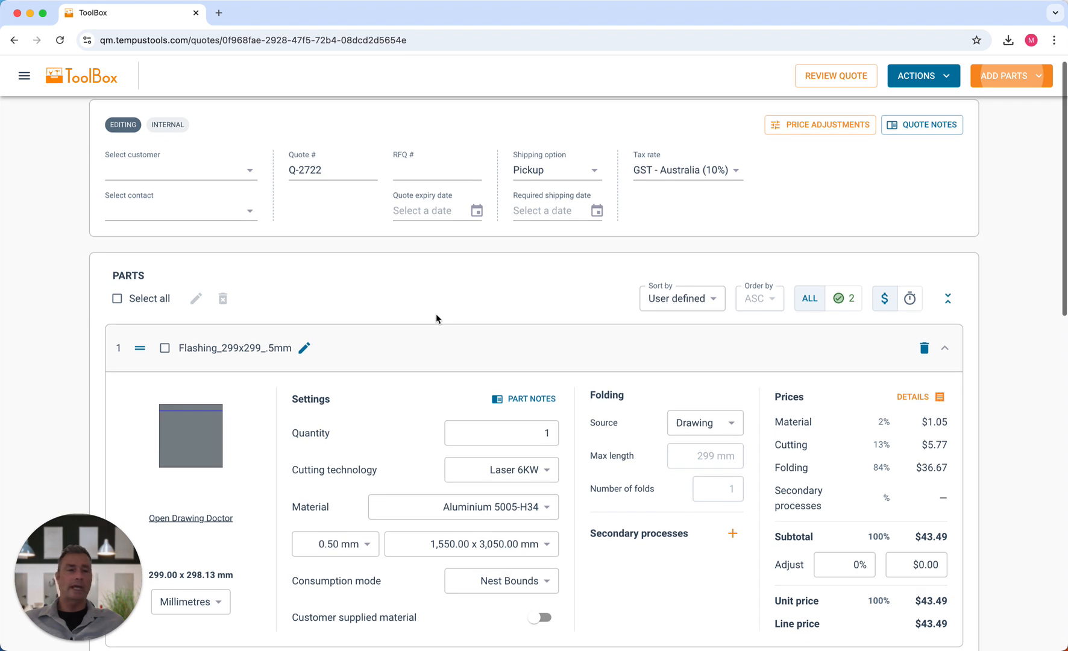
pyautogui.scroll(-2, 436, 316)
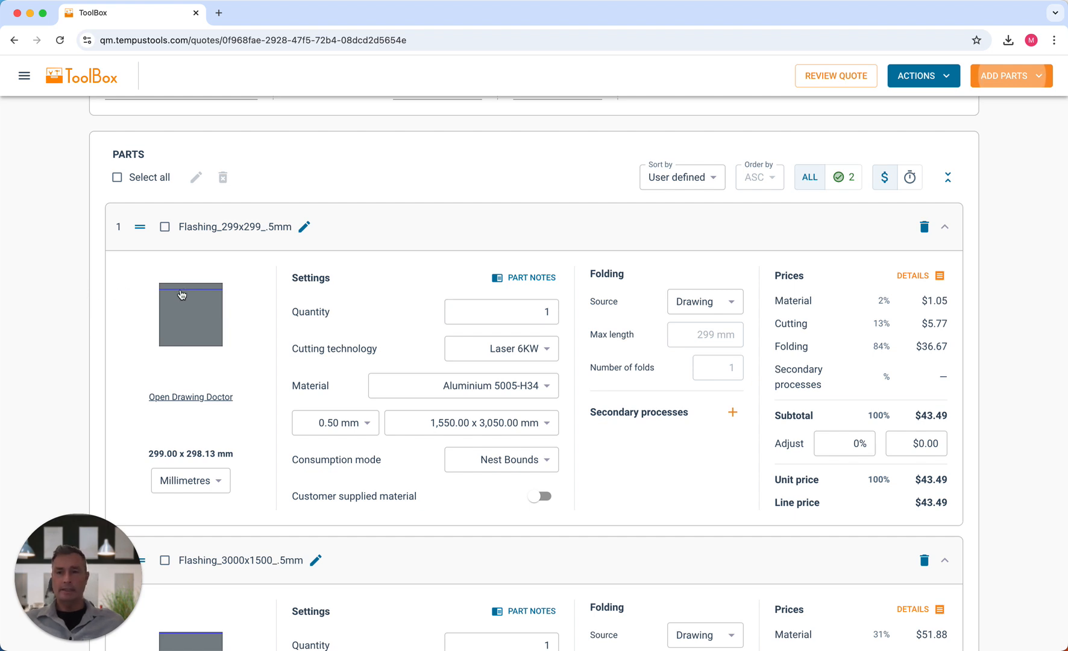
pyautogui.scroll(-5, 198, 298)
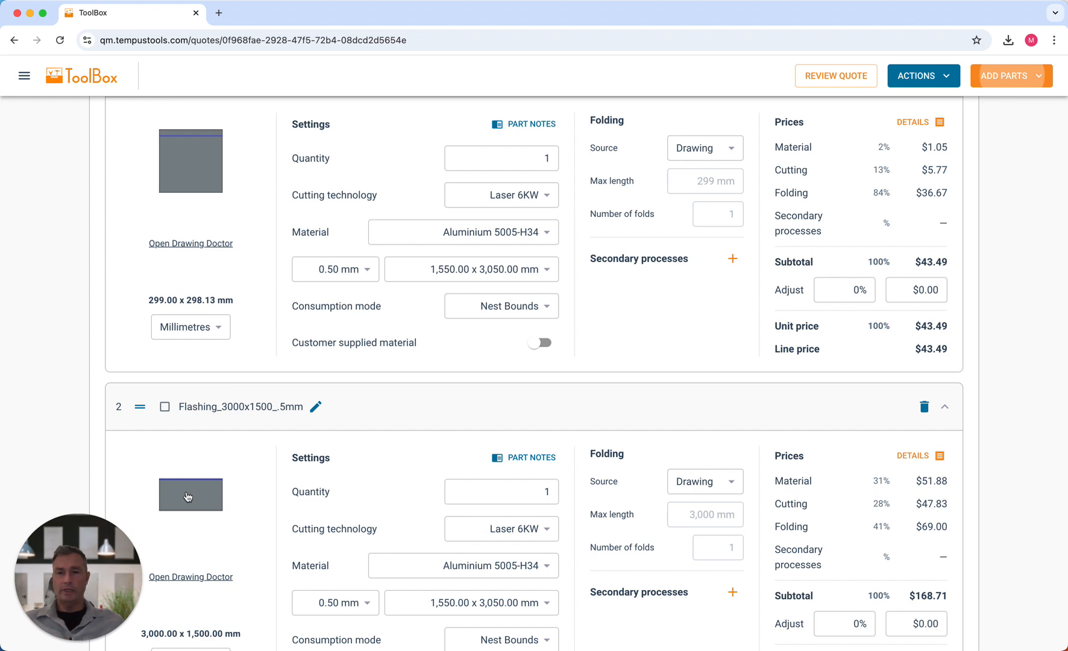
pyautogui.scroll(3, 439, 410)
pyautogui.scroll(3, 439, 410)
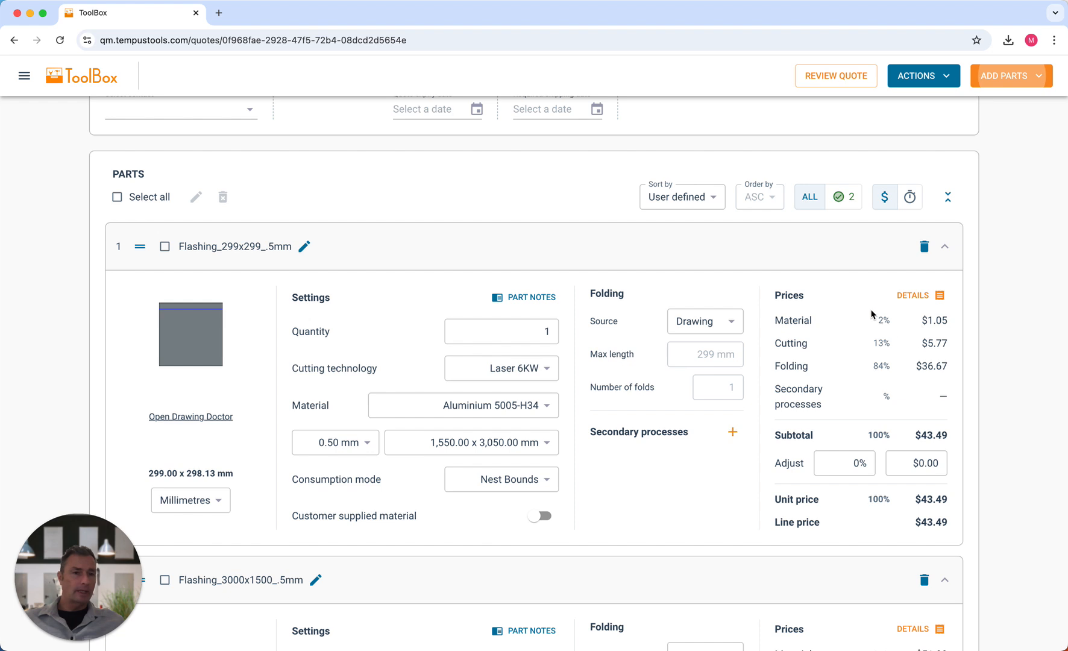
pyautogui.moveTo(874, 321); pyautogui.dragTo(977, 339)
pyautogui.click(935, 319)
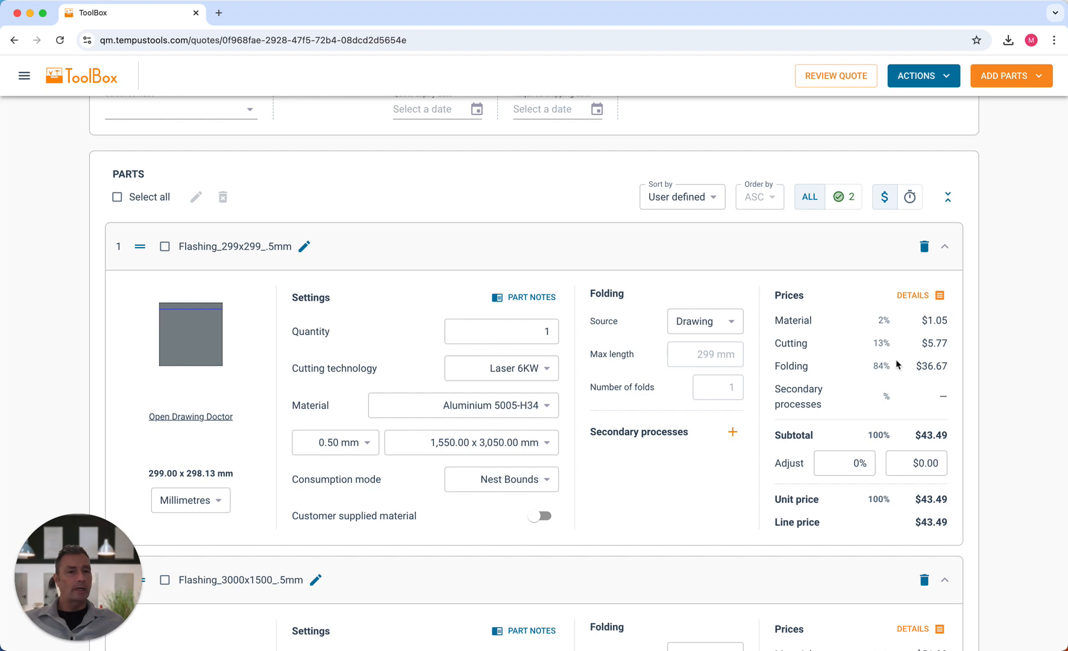
pyautogui.click(940, 296)
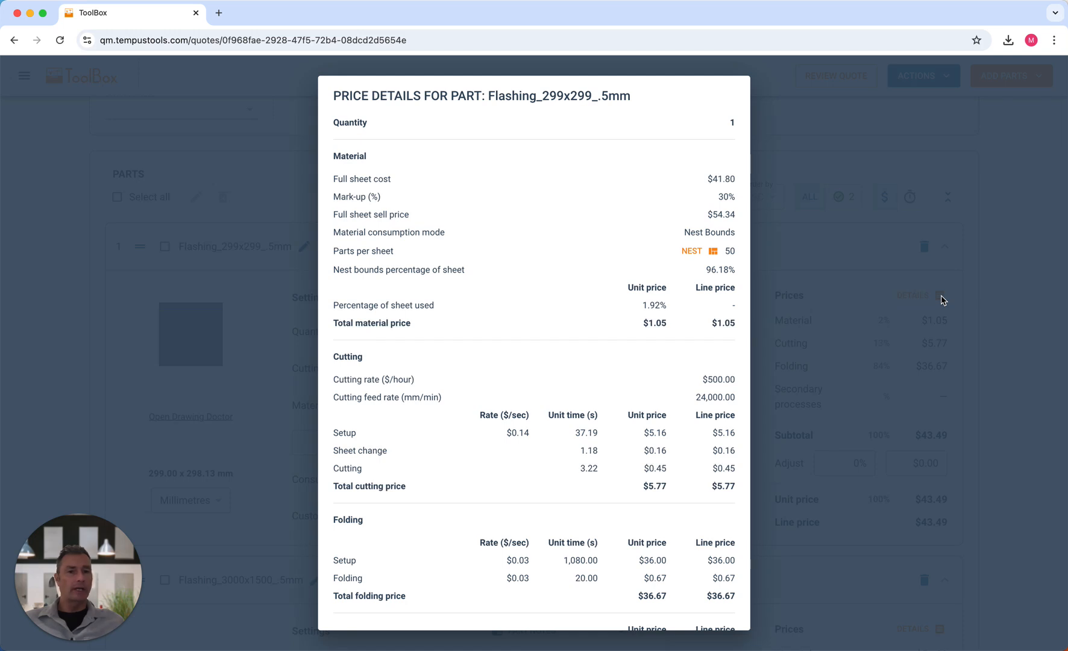
pyautogui.scroll(-3, 720, 435)
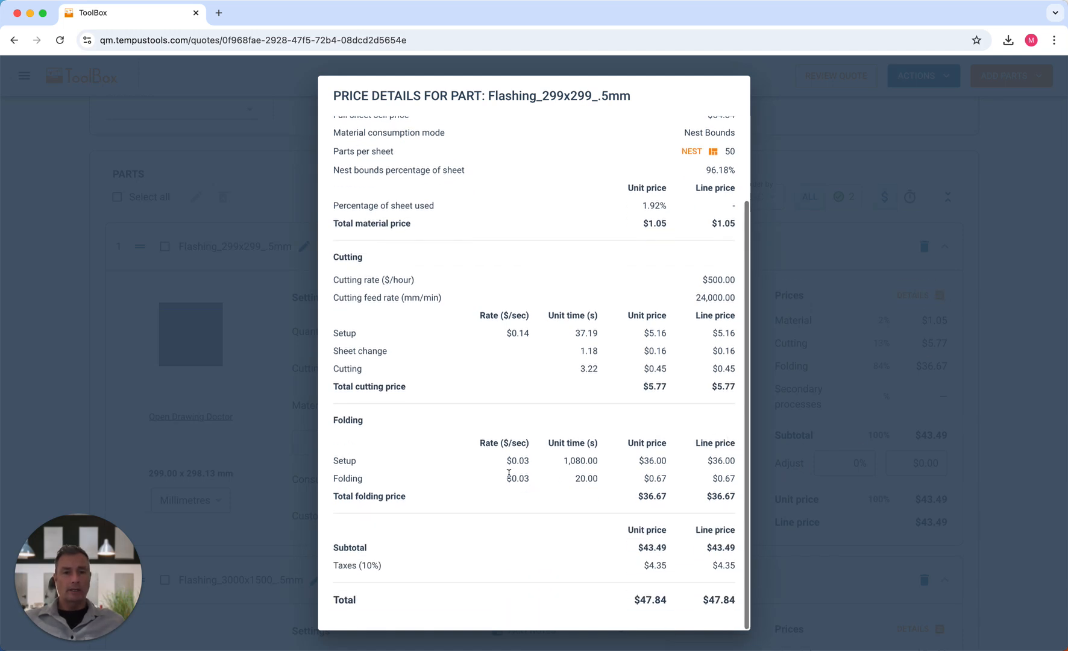
pyautogui.moveTo(332, 420); pyautogui.dragTo(361, 420)
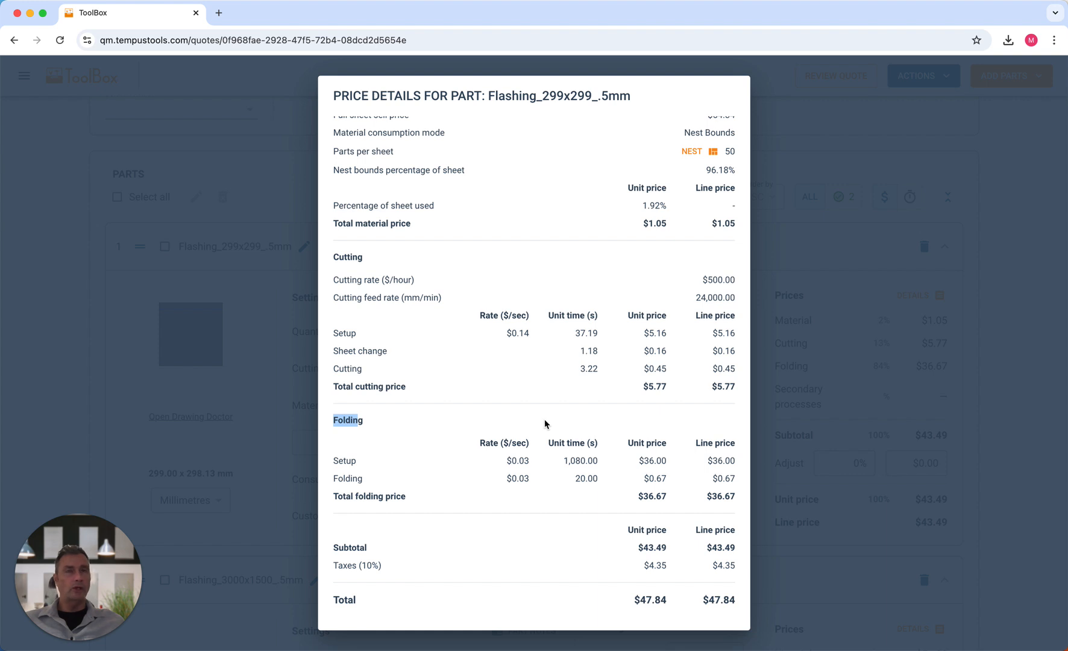
pyautogui.click(534, 462)
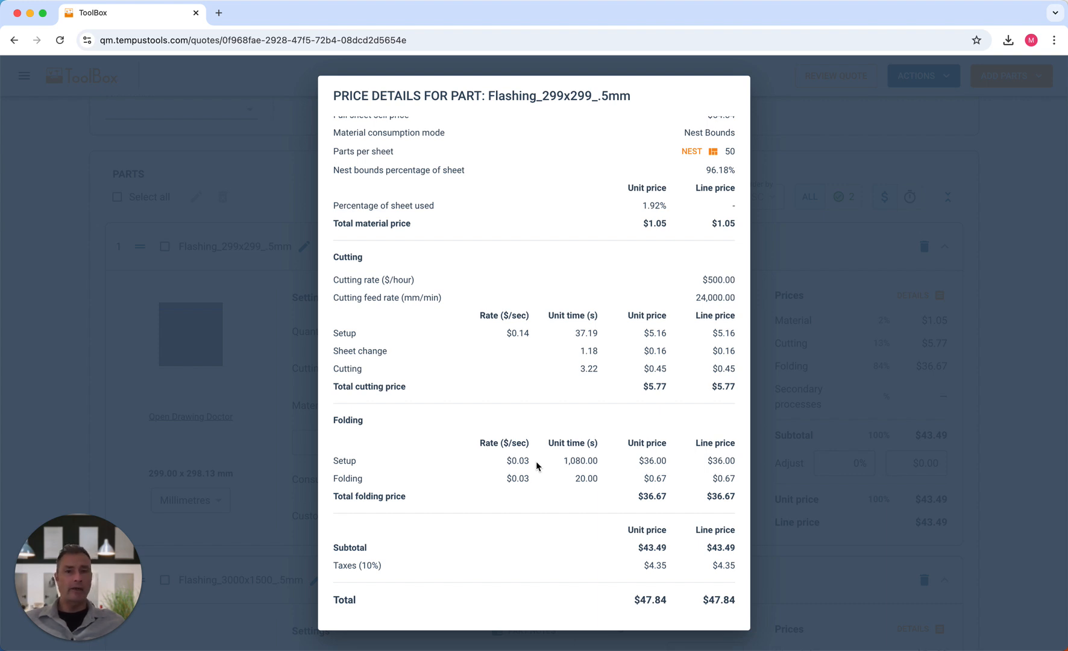
pyautogui.moveTo(522, 460); pyautogui.dragTo(530, 464)
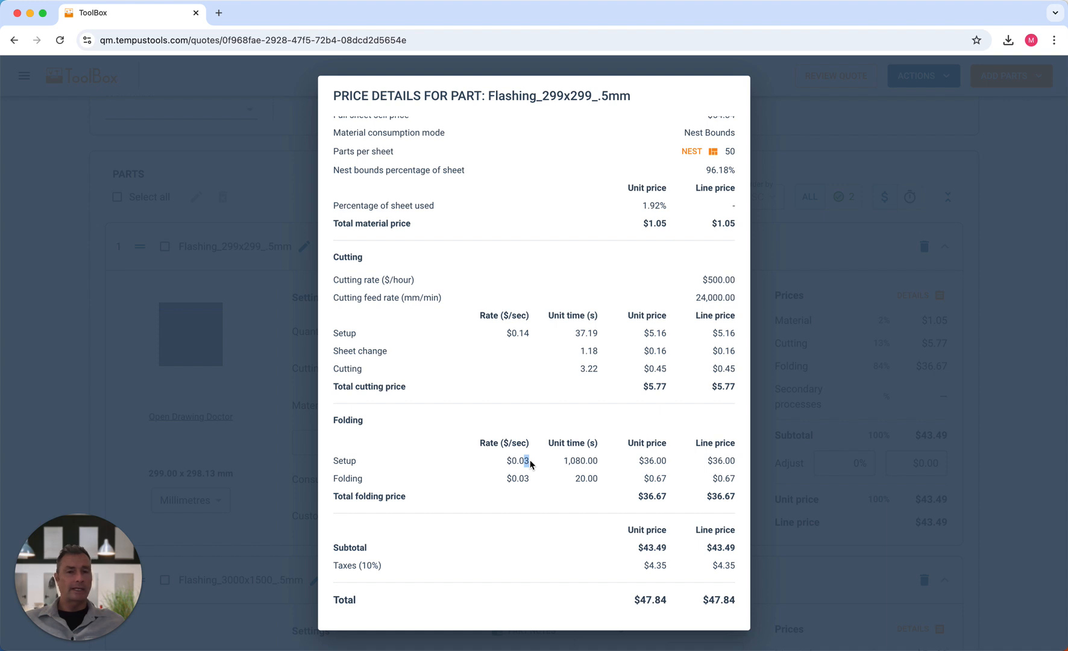
pyautogui.click(564, 460)
pyautogui.moveTo(564, 460); pyautogui.dragTo(598, 458)
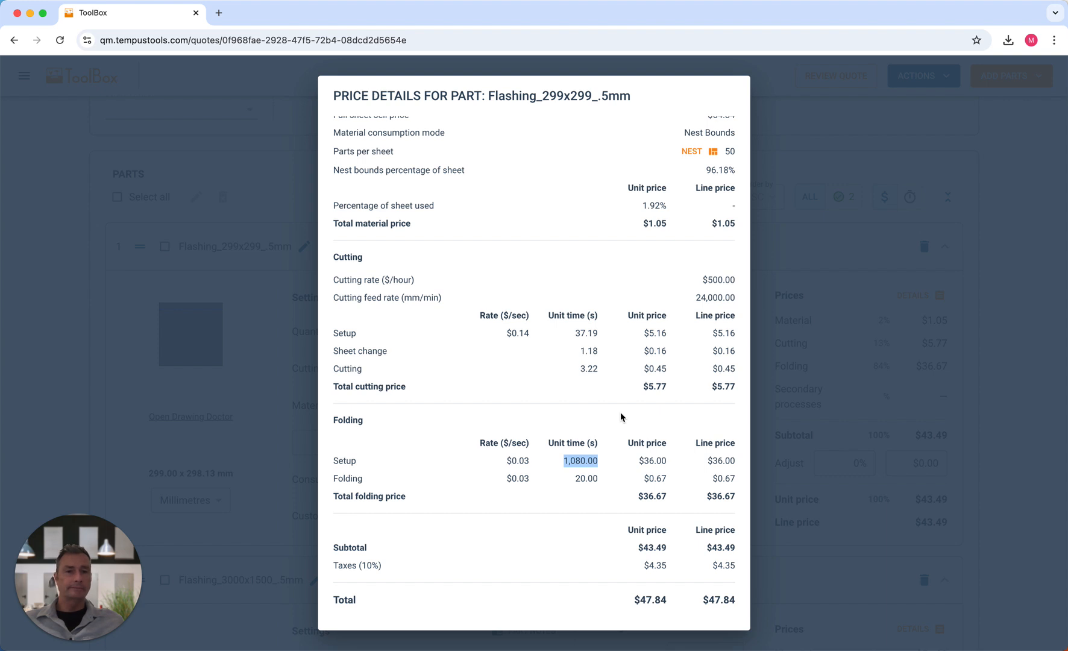
pyautogui.click(565, 488)
pyautogui.moveTo(573, 479); pyautogui.dragTo(607, 482)
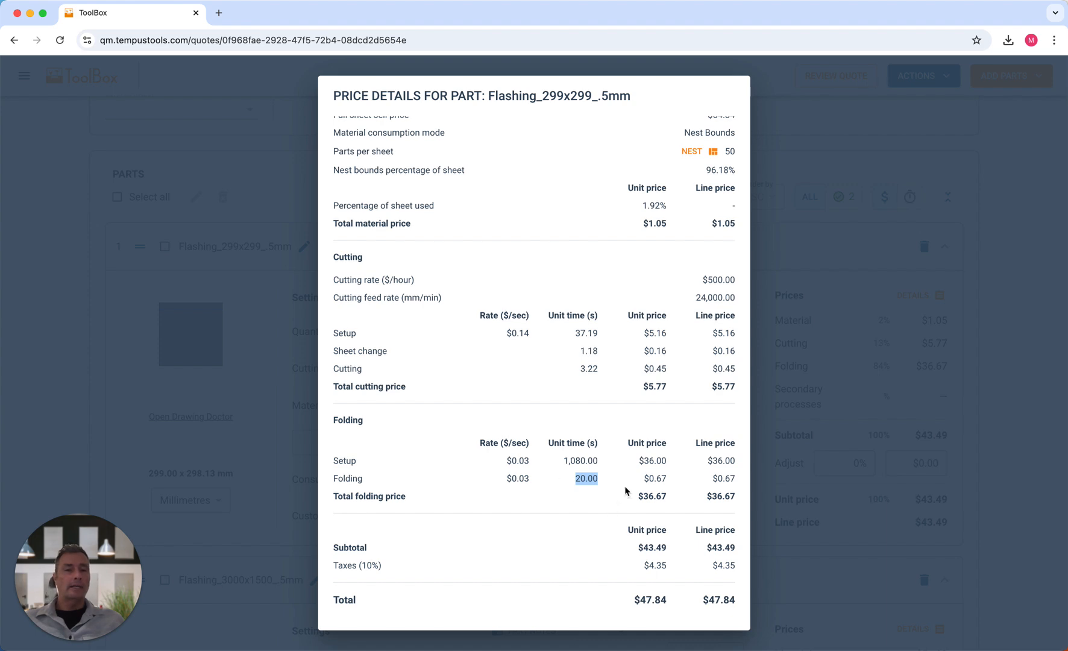
pyautogui.click(987, 333)
pyautogui.scroll(-5, 988, 333)
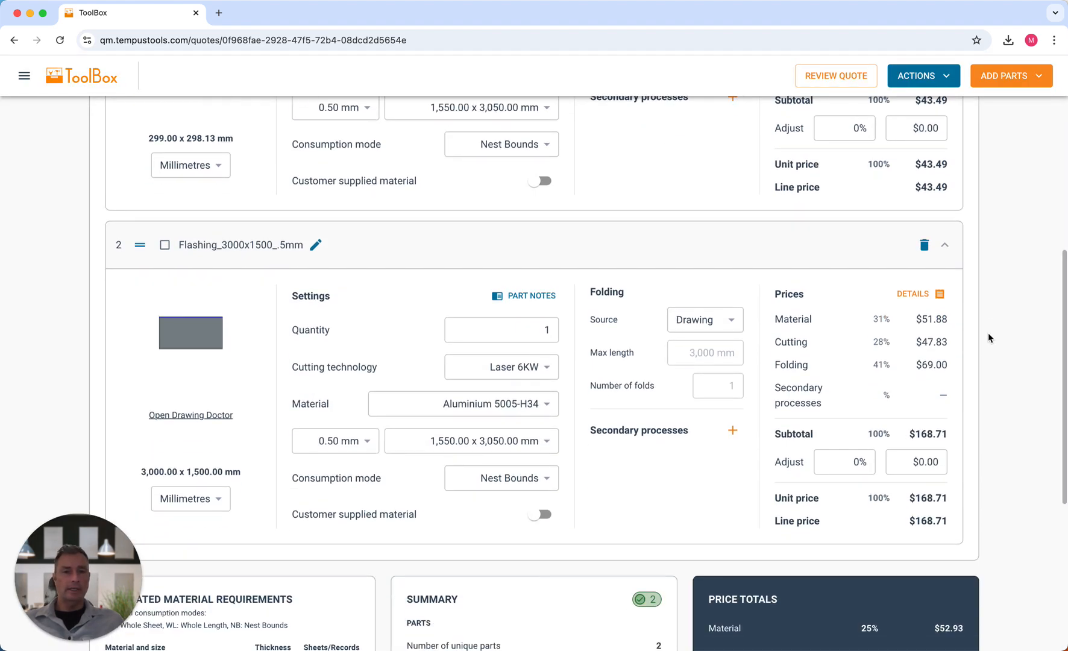
pyautogui.click(940, 295)
pyautogui.scroll(-3, 623, 532)
pyautogui.moveTo(563, 481); pyautogui.dragTo(607, 484)
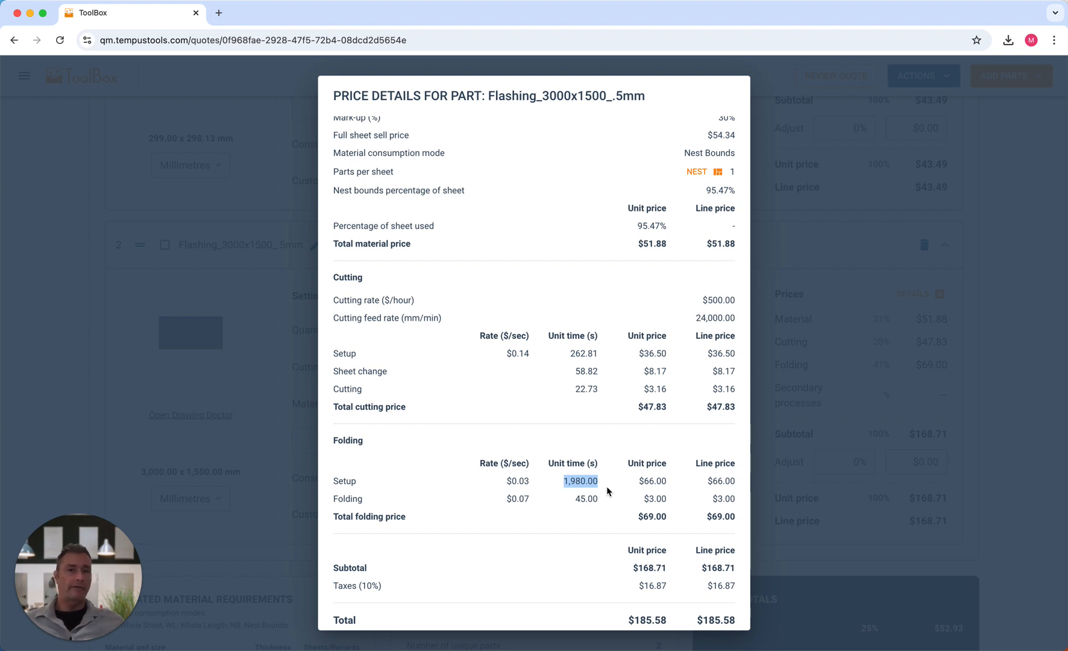
pyautogui.click(595, 491)
pyautogui.moveTo(562, 482); pyautogui.dragTo(612, 483)
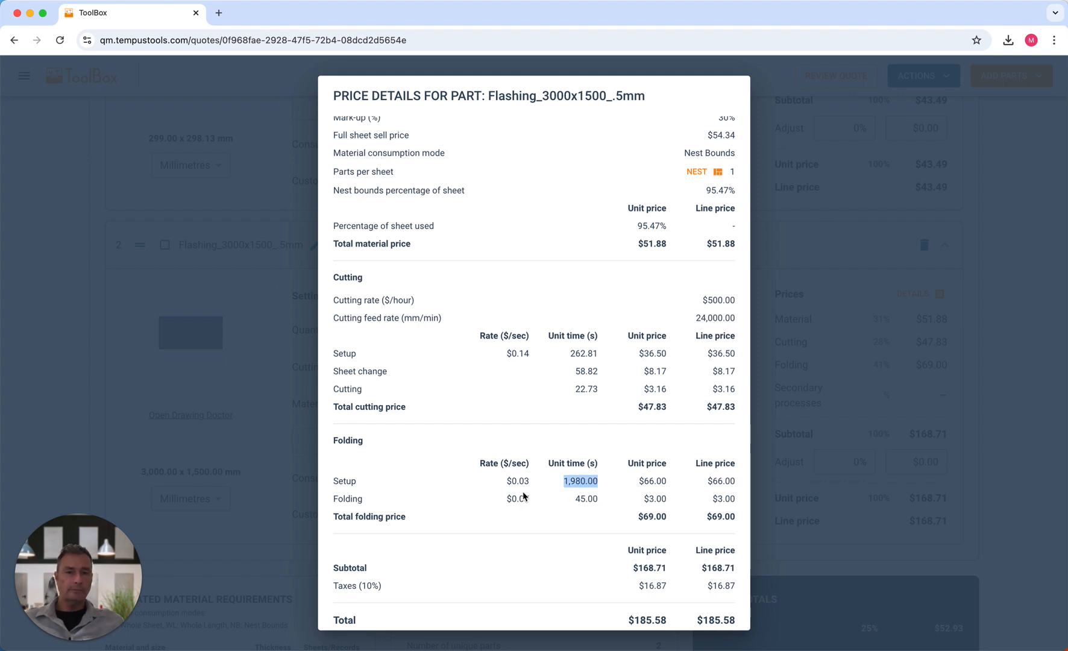
pyautogui.moveTo(523, 498); pyautogui.dragTo(549, 513)
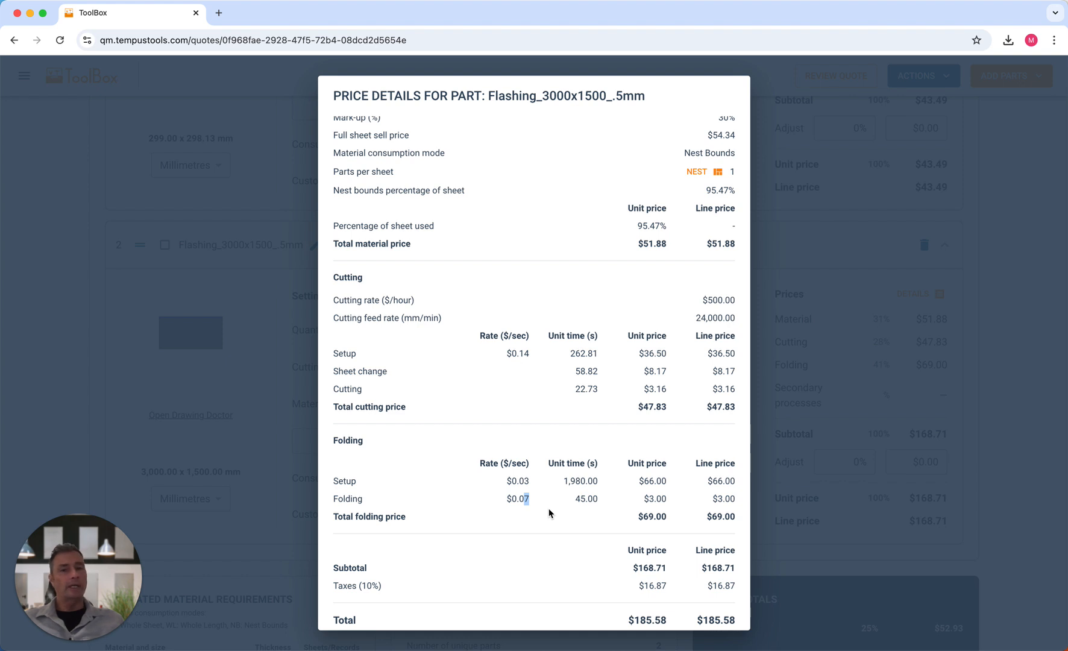
pyautogui.moveTo(574, 498); pyautogui.dragTo(598, 499)
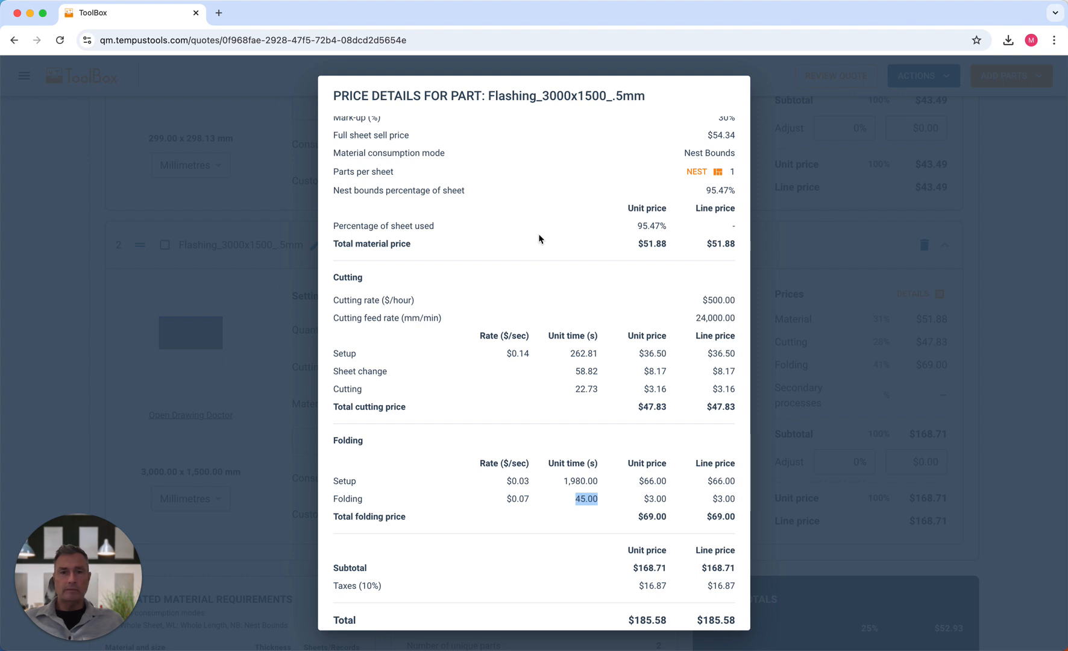
pyautogui.click(635, 505)
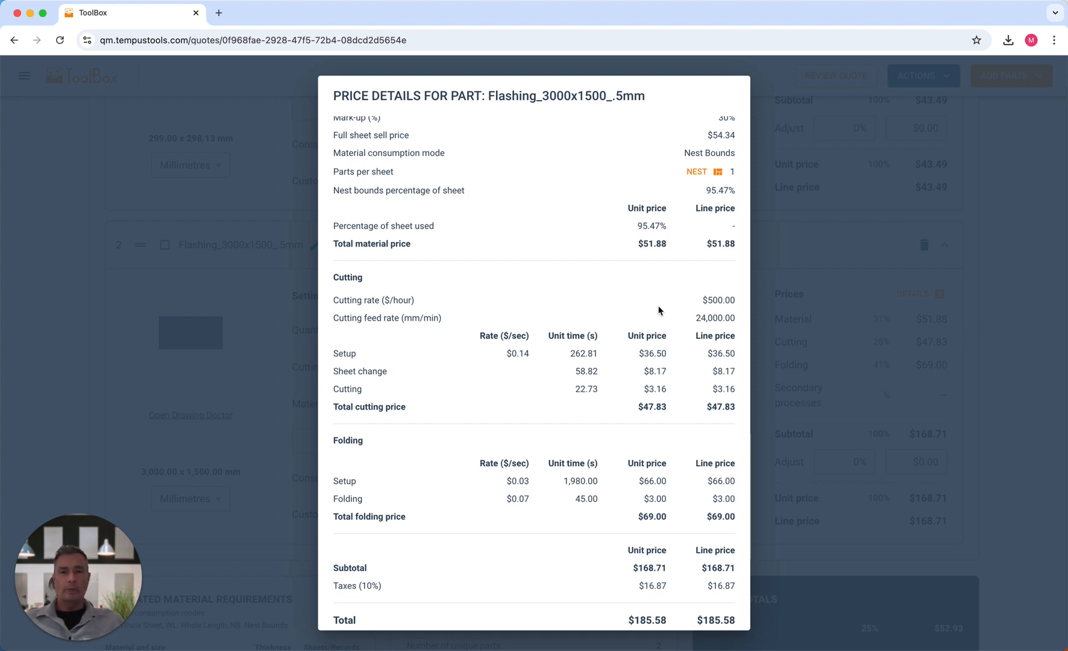
pyautogui.scroll(-1, 659, 310)
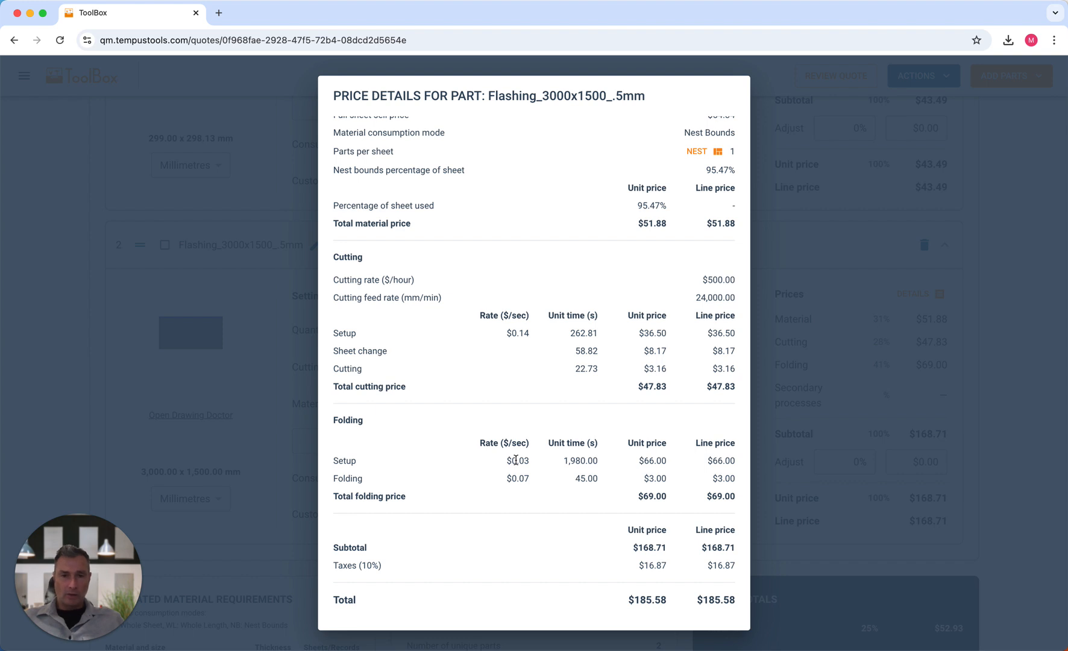
# - Close the price details and show Processes down to the custom secondary processes like Admin Fee $100
pyautogui.click(68, 326)
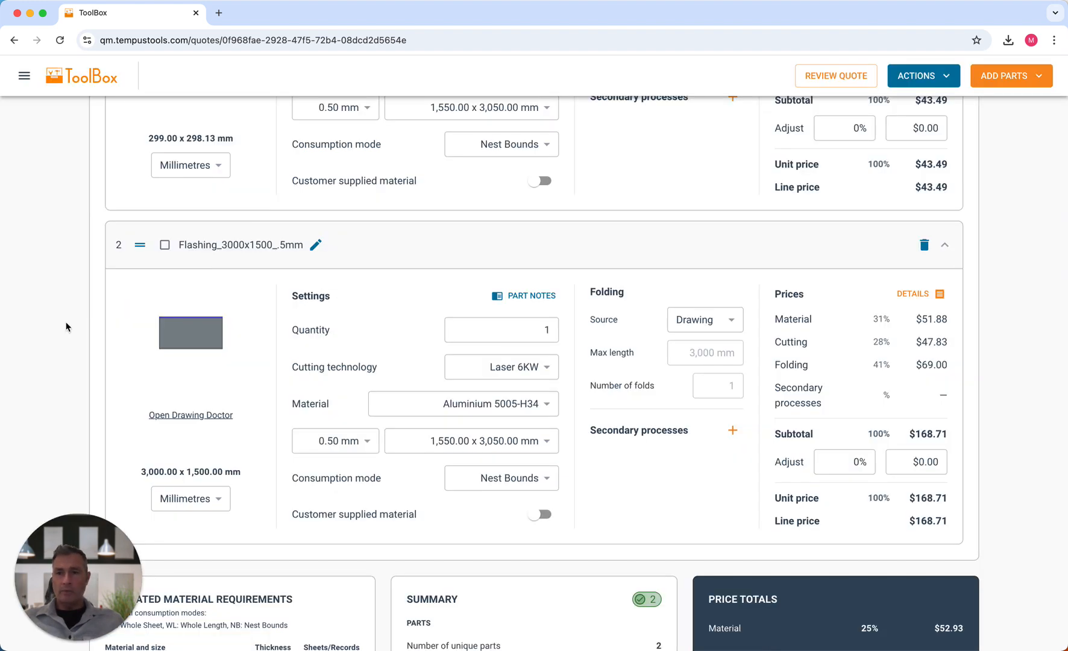
pyautogui.click(24, 75)
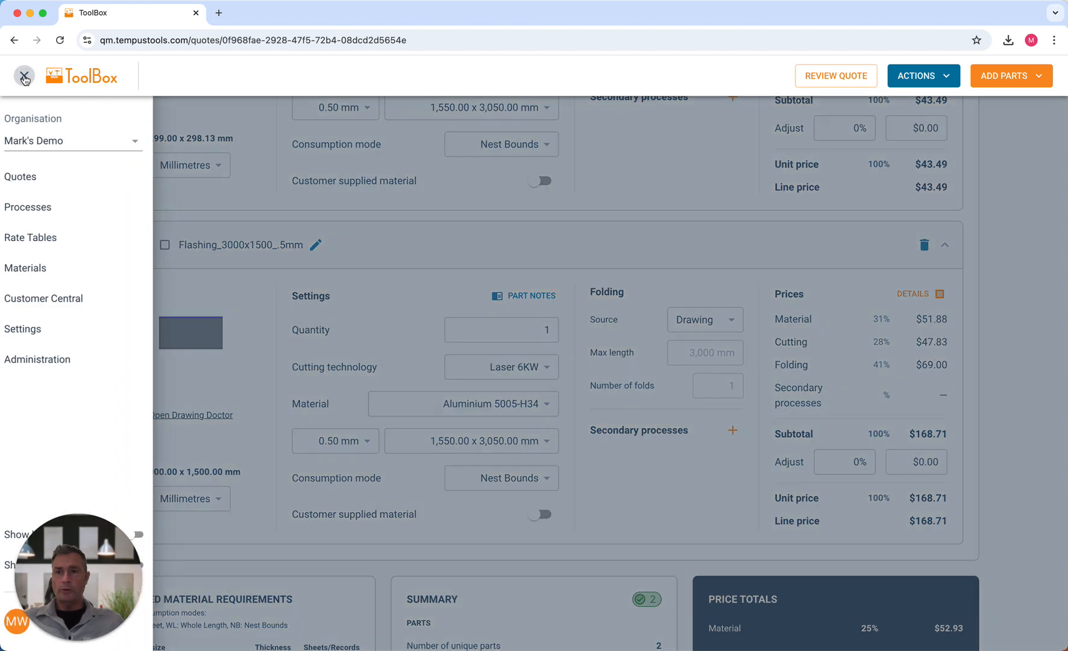
pyautogui.click(33, 205)
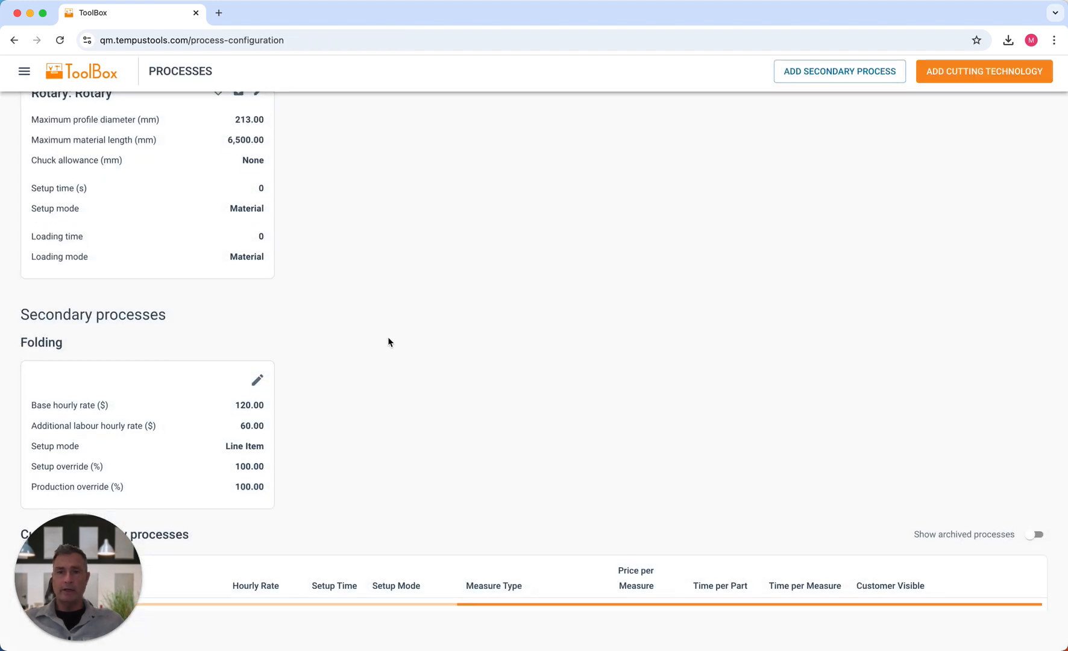
pyautogui.scroll(-5, 389, 342)
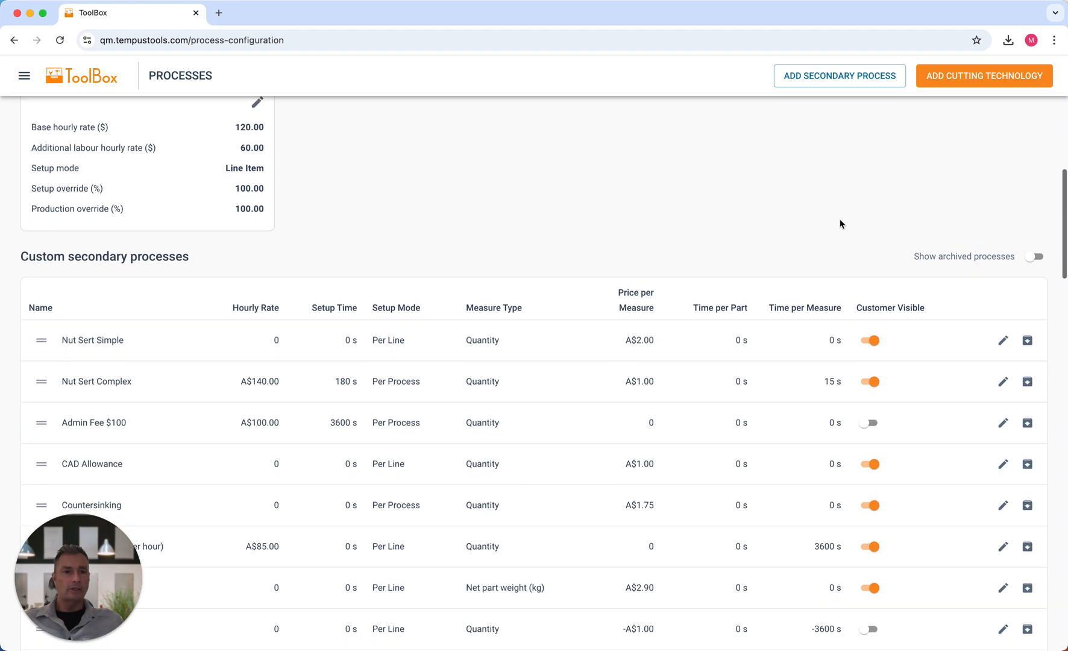